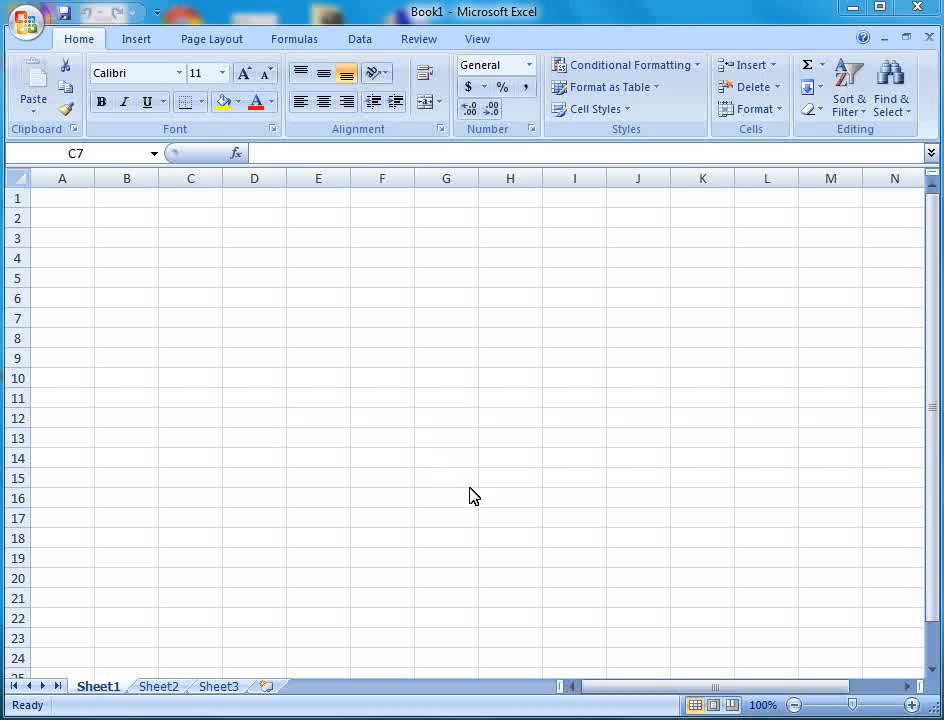
- Enter the column headers t(s) in cell A1 and h(m) in cell B1
click(55, 202)
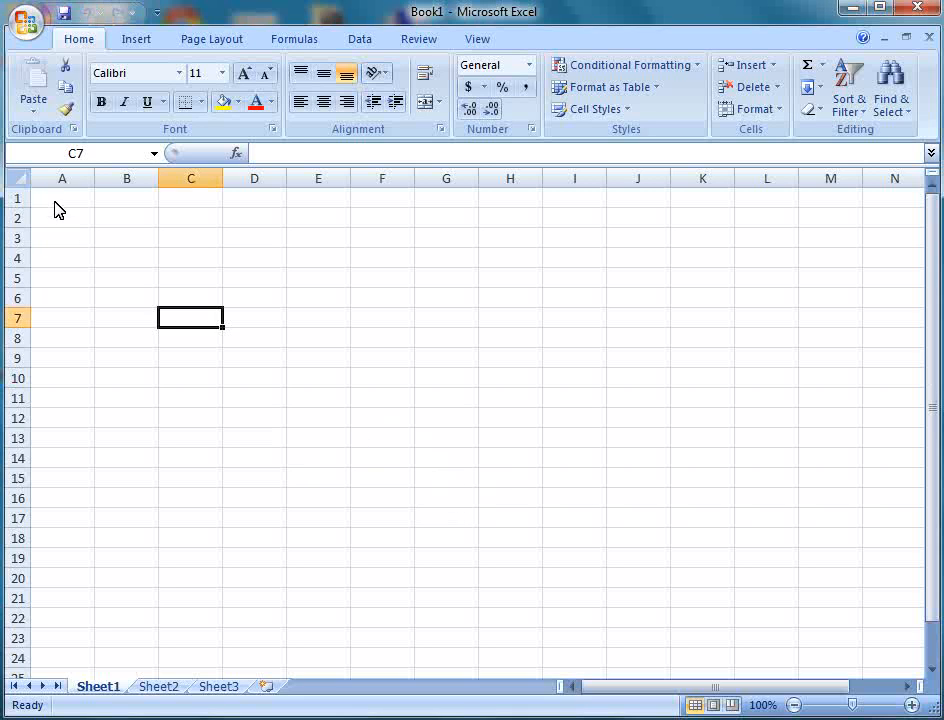
click(53, 199)
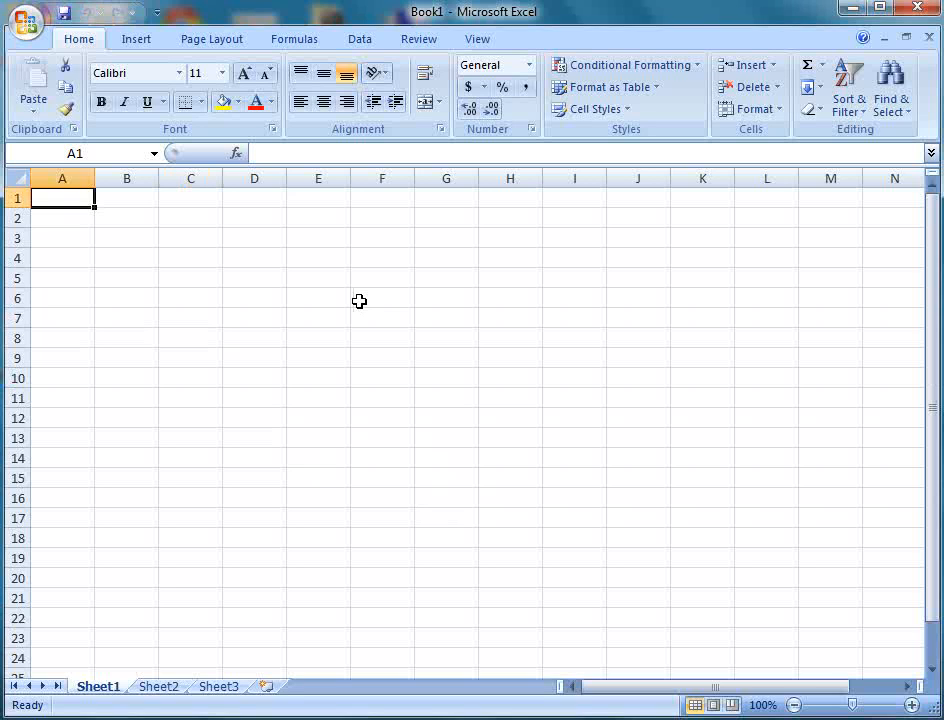
text(t(s)
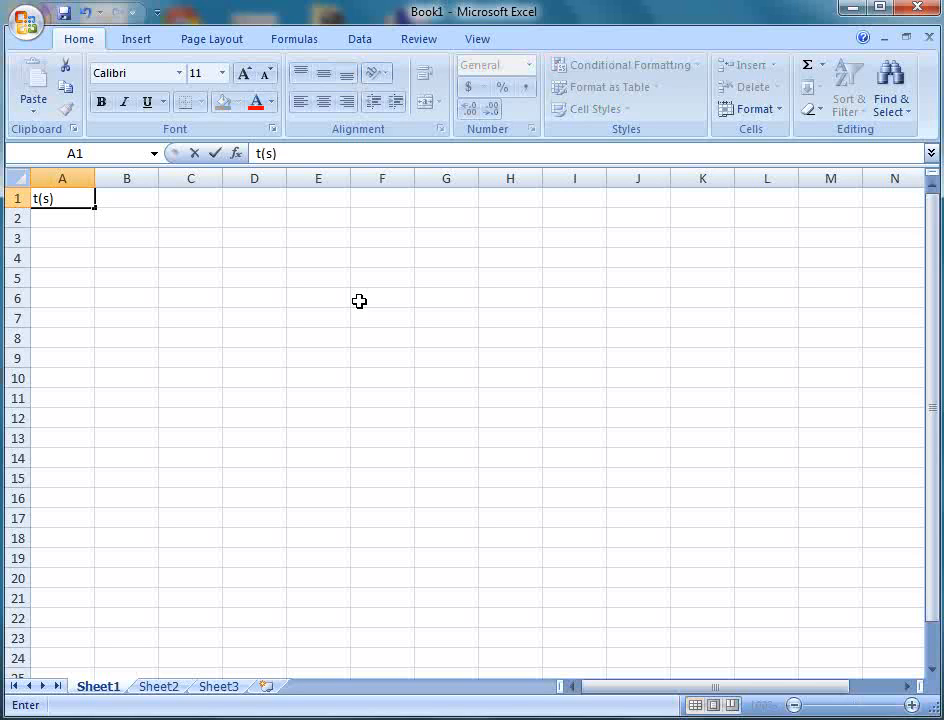
key(Tab)
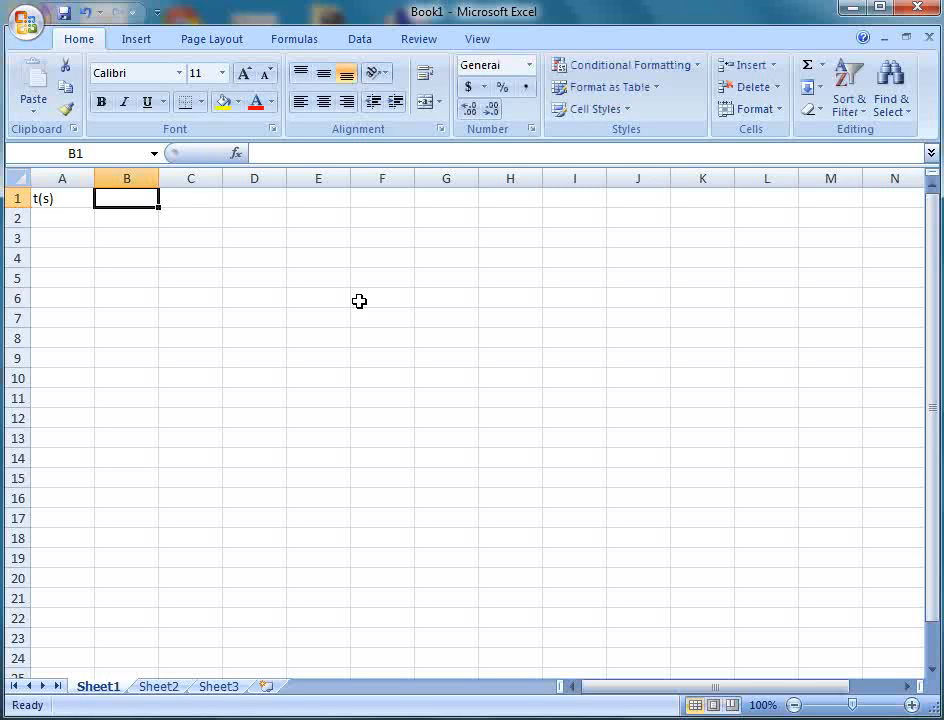
text(h)
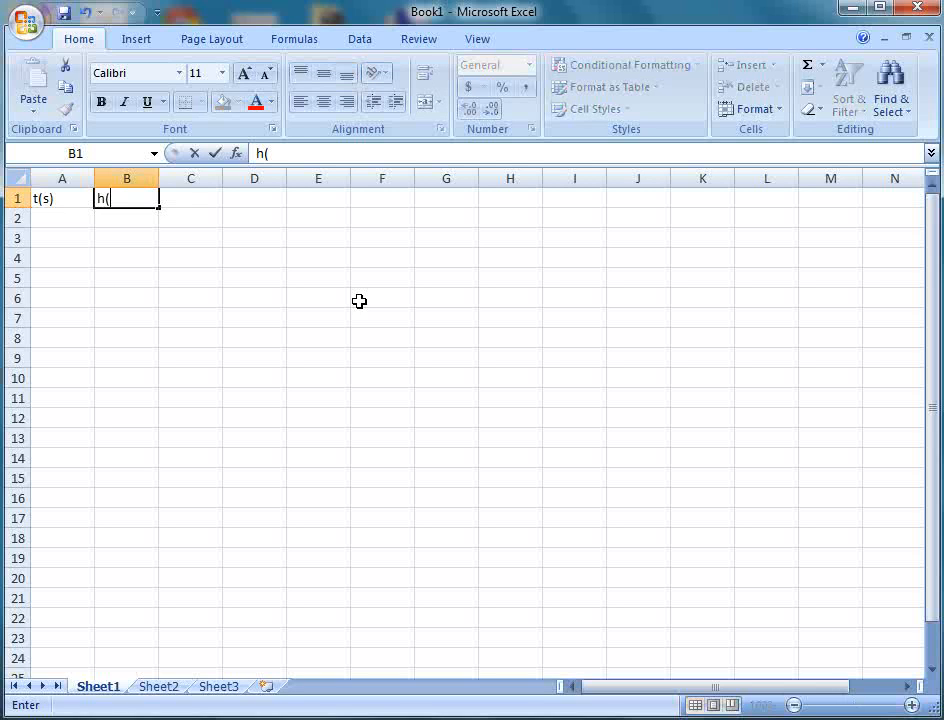
text((m)
- Start the time column with 0 in A2 and the formula =A2+.1 in A3
click(60, 219)
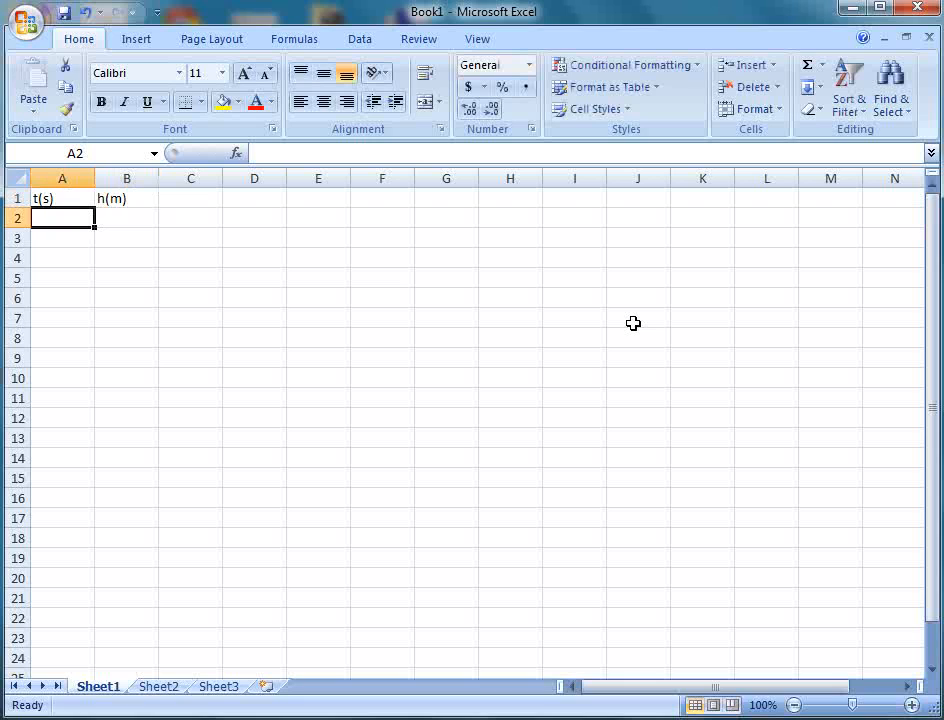
text(0)
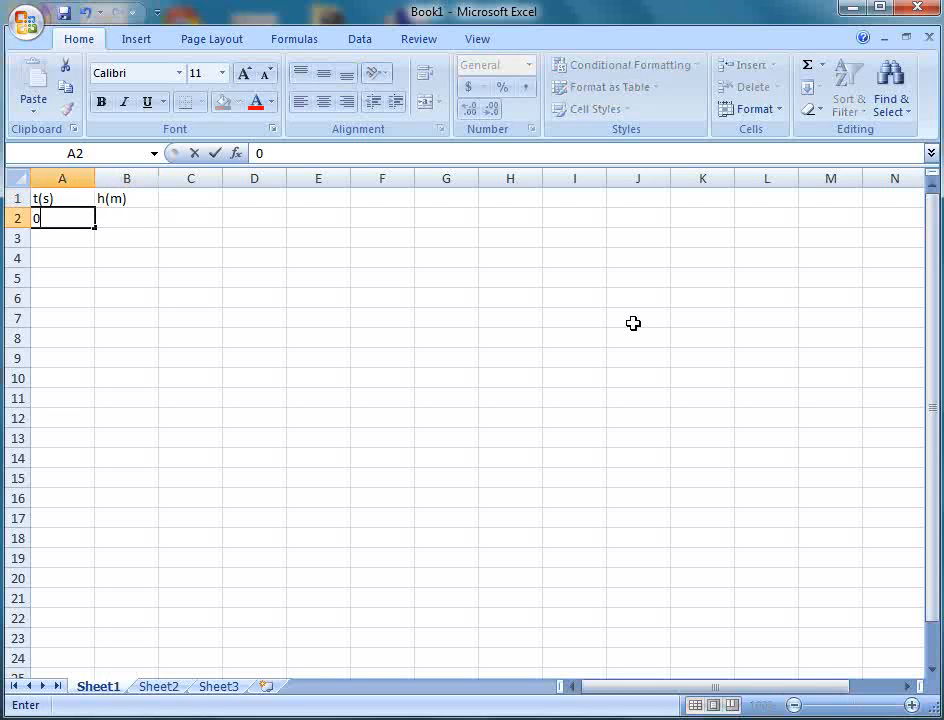
click(44, 238)
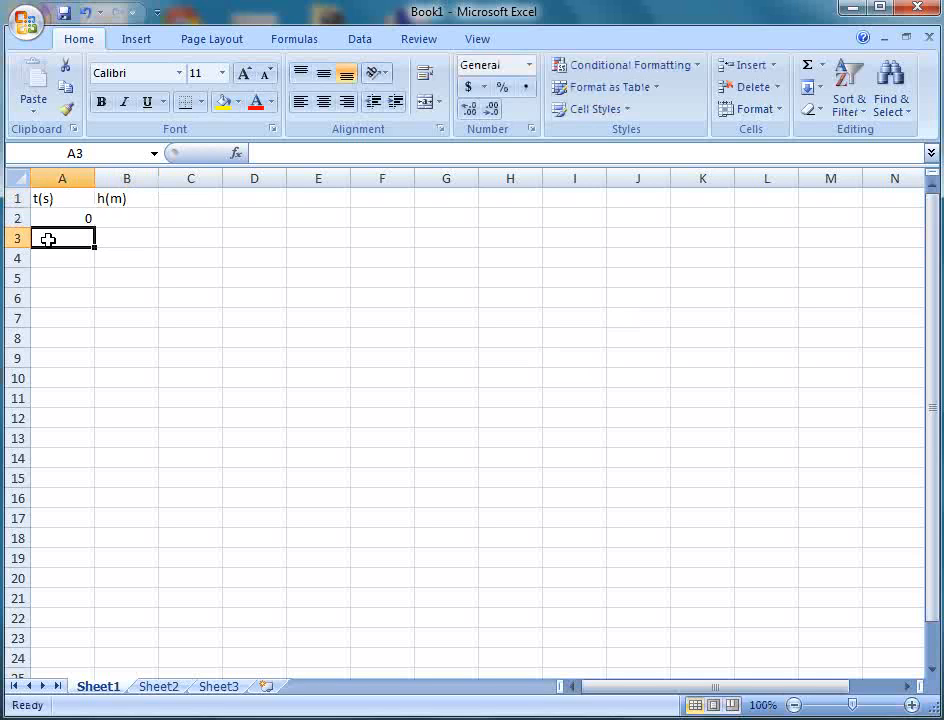
text(=)
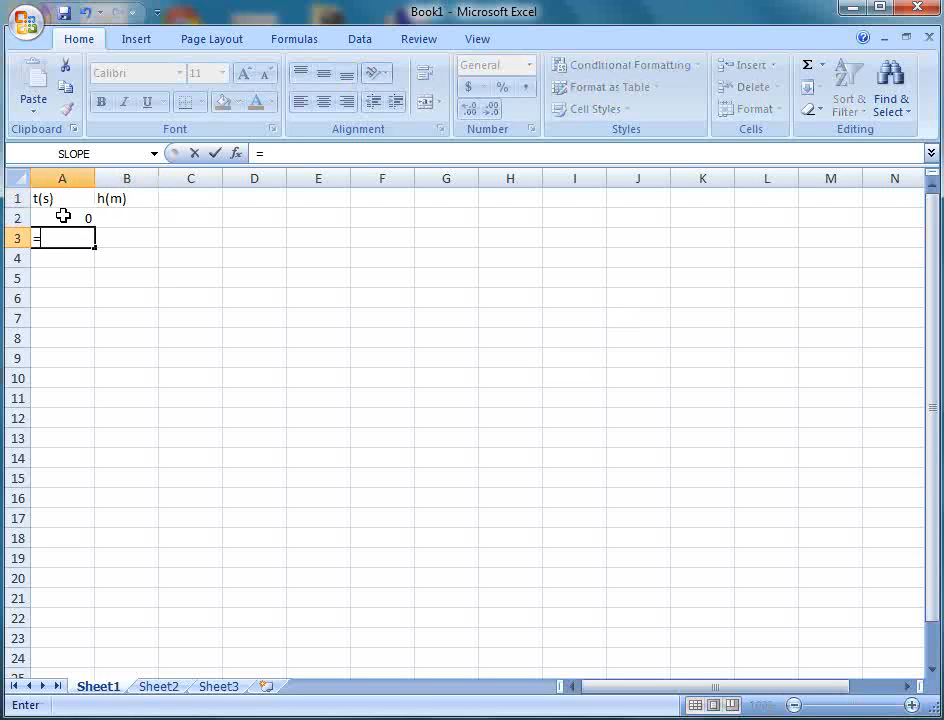
click(63, 215)
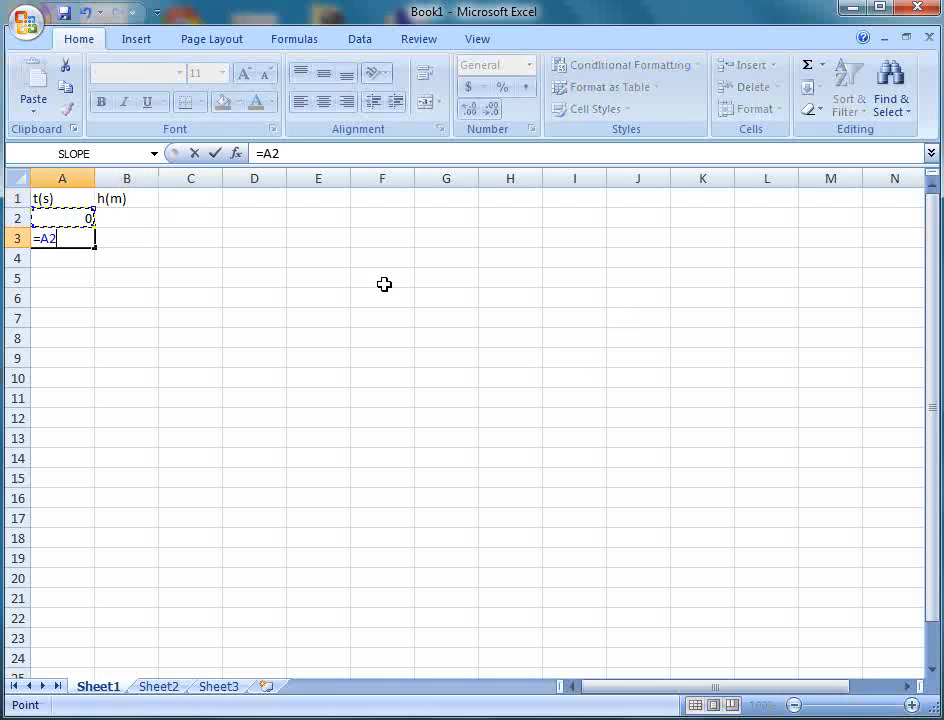
text(+.1)
key(Return)
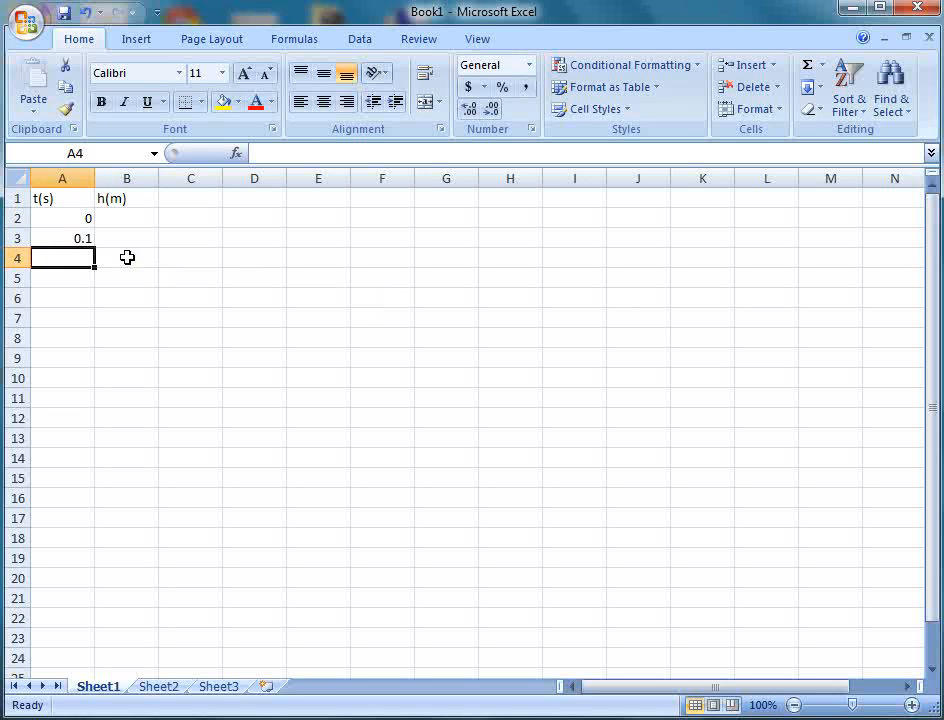
click(74, 241)
drag(171, 292, 130, 295)
key(ctrl+c)
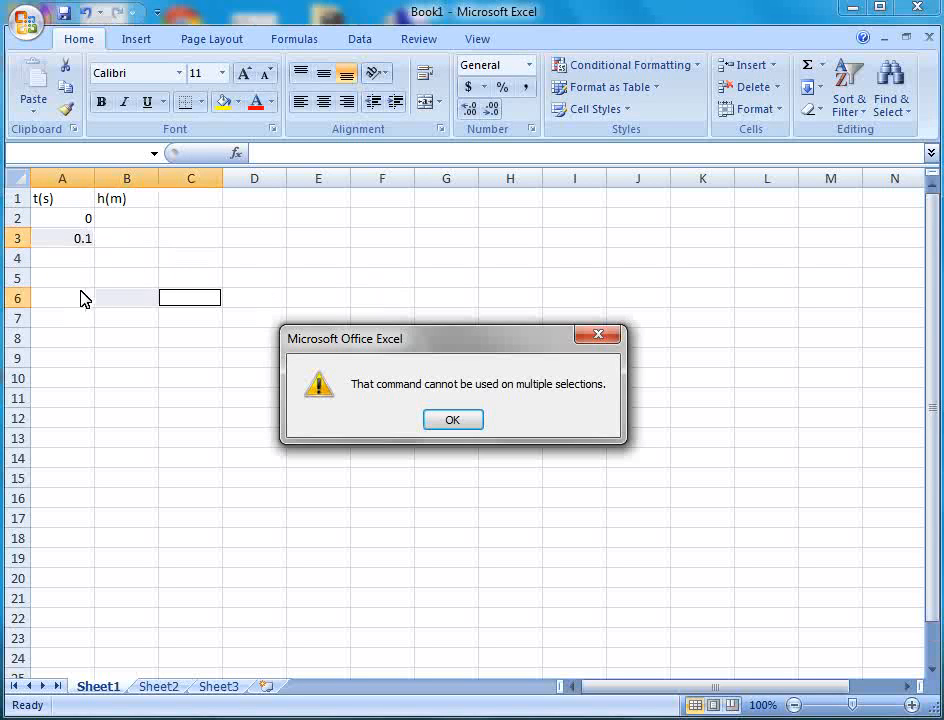
click(440, 421)
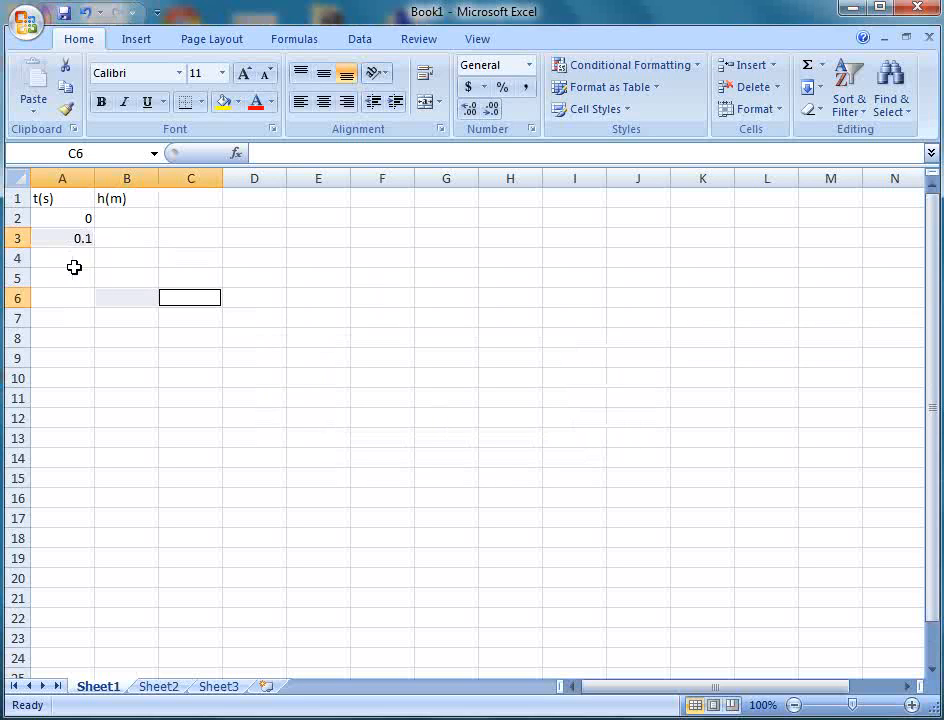
- Copy the time formula from A3 into cells A4 through A10
click(68, 243)
key(ctrl+c)
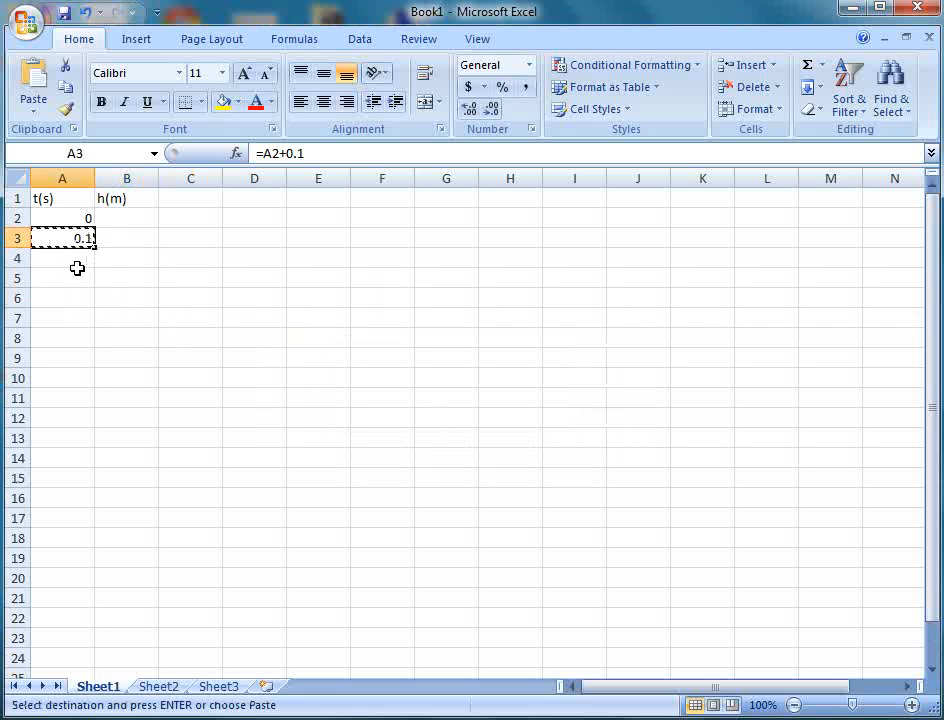
drag(76, 270, 70, 375)
key(ctrl+v)
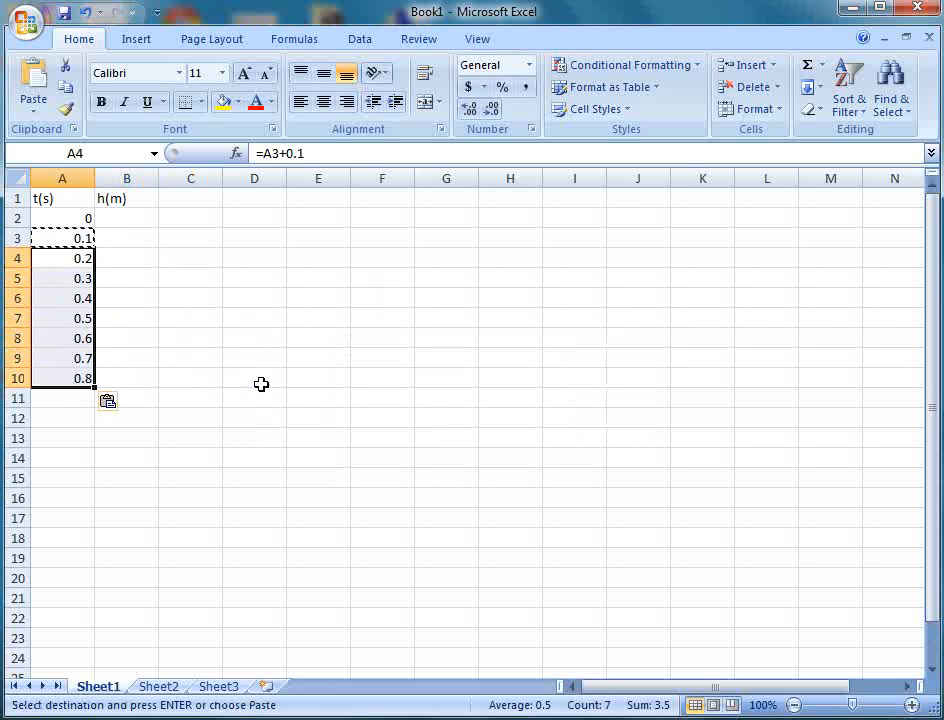
click(272, 419)
- Extend the time series by copying the A10 formula into A11 and A12
click(68, 379)
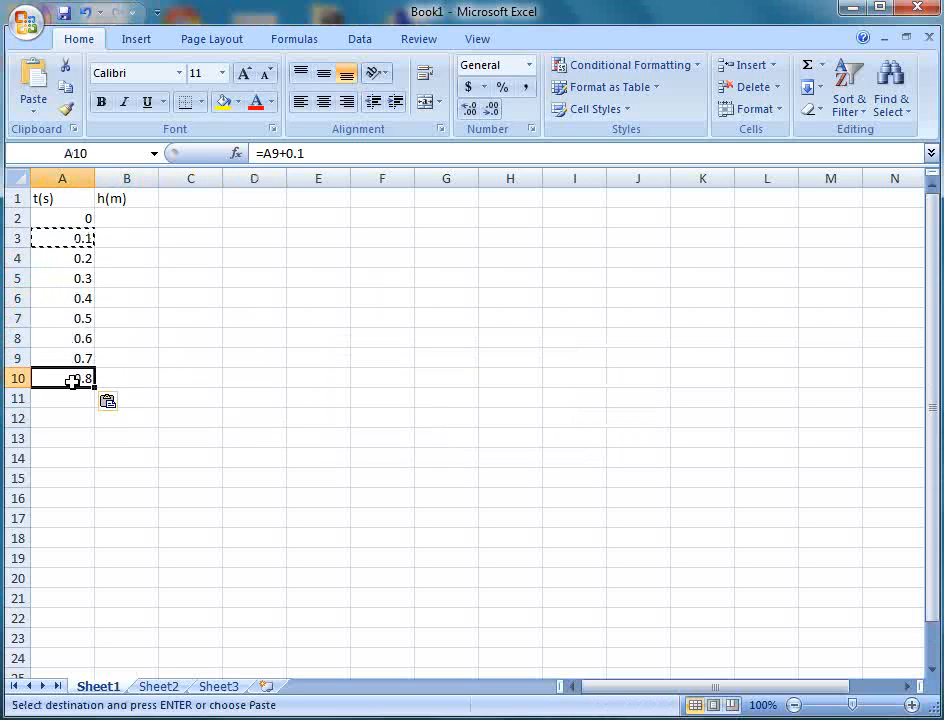
key(ctrl+c)
drag(74, 401, 74, 414)
key(ctrl+v)
click(208, 400)
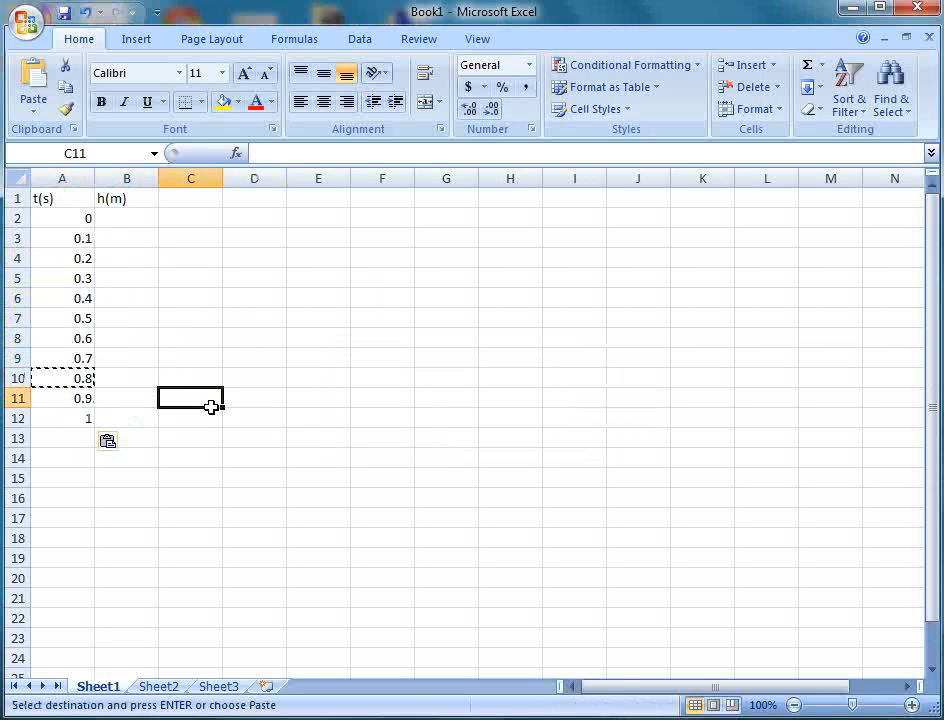
- Enter the height formula =.5*9.8*A2^2 in cell B2
click(120, 217)
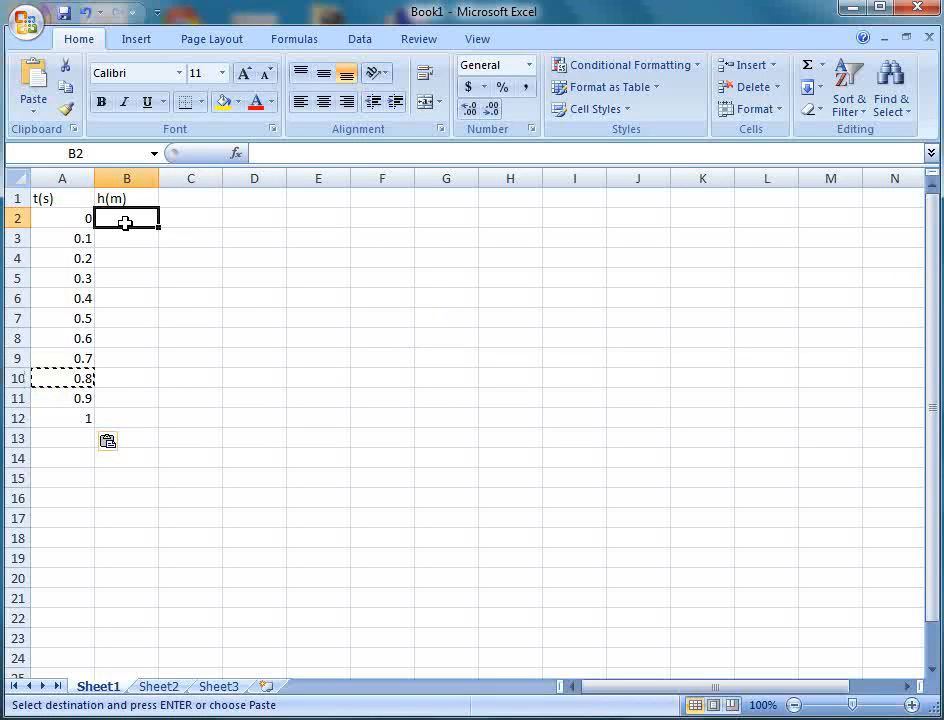
text(=.5*9.8*)
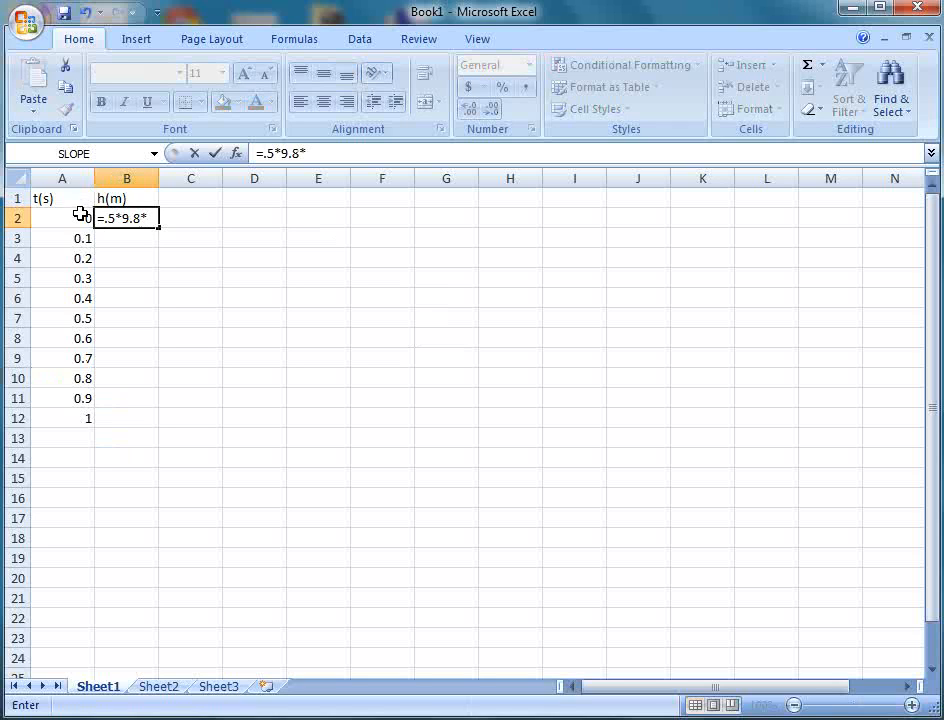
click(78, 217)
text(^2)
key(Return)
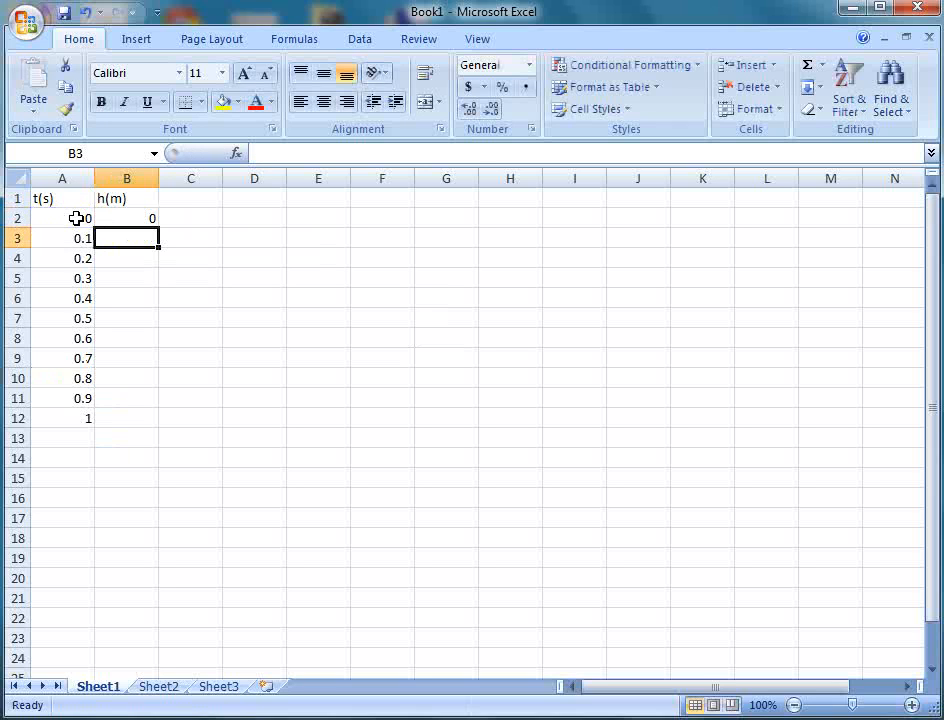
- Copy the height formula from B2 into cells B3 through B12
click(135, 217)
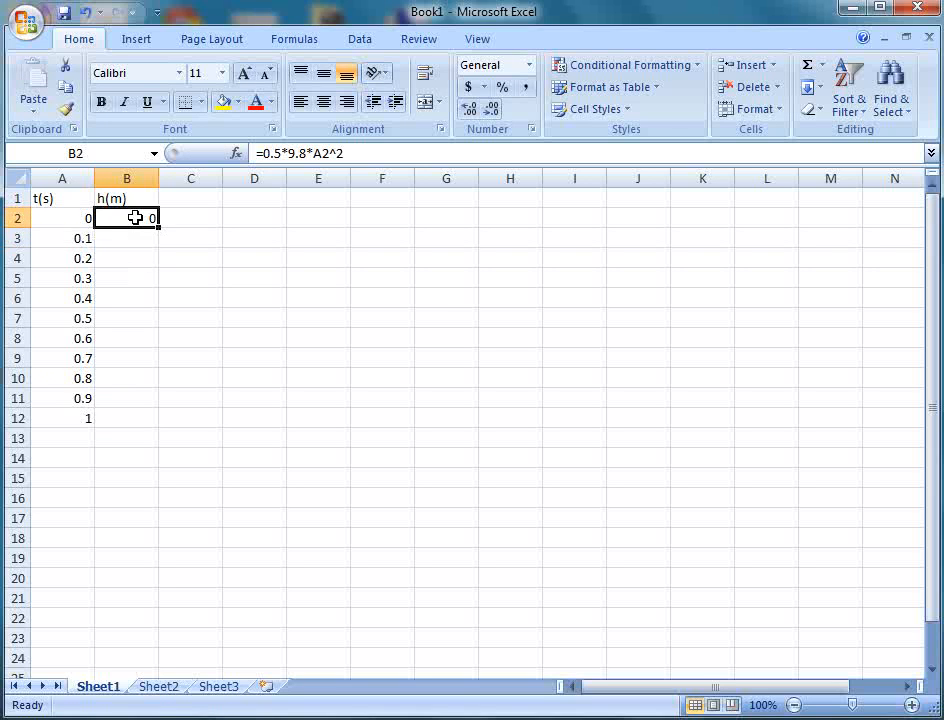
key(ctrl+c)
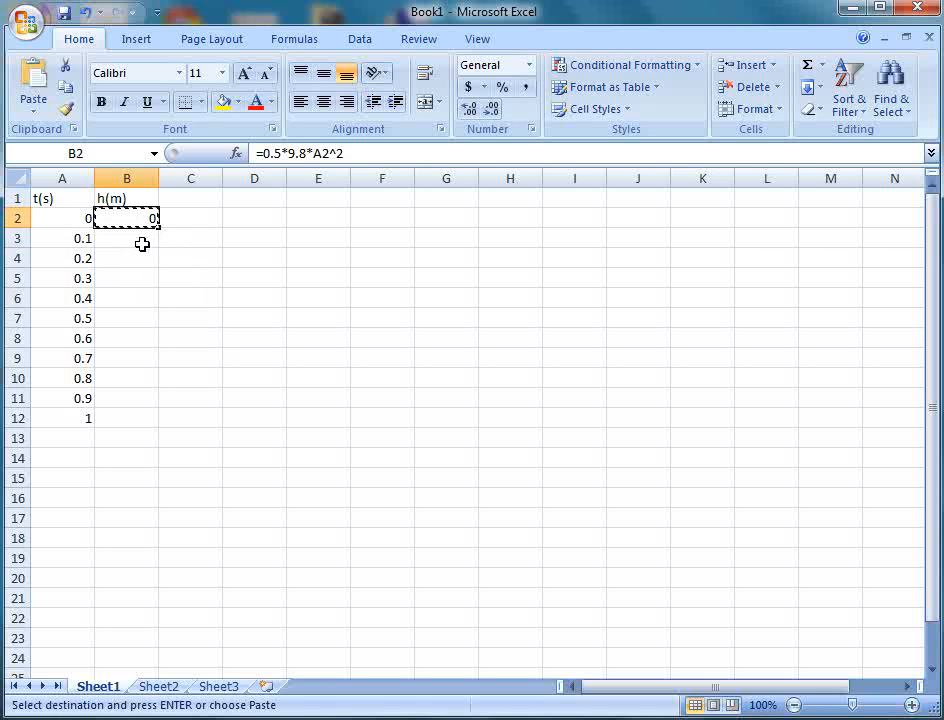
drag(138, 240, 124, 418)
key(ctrl+v)
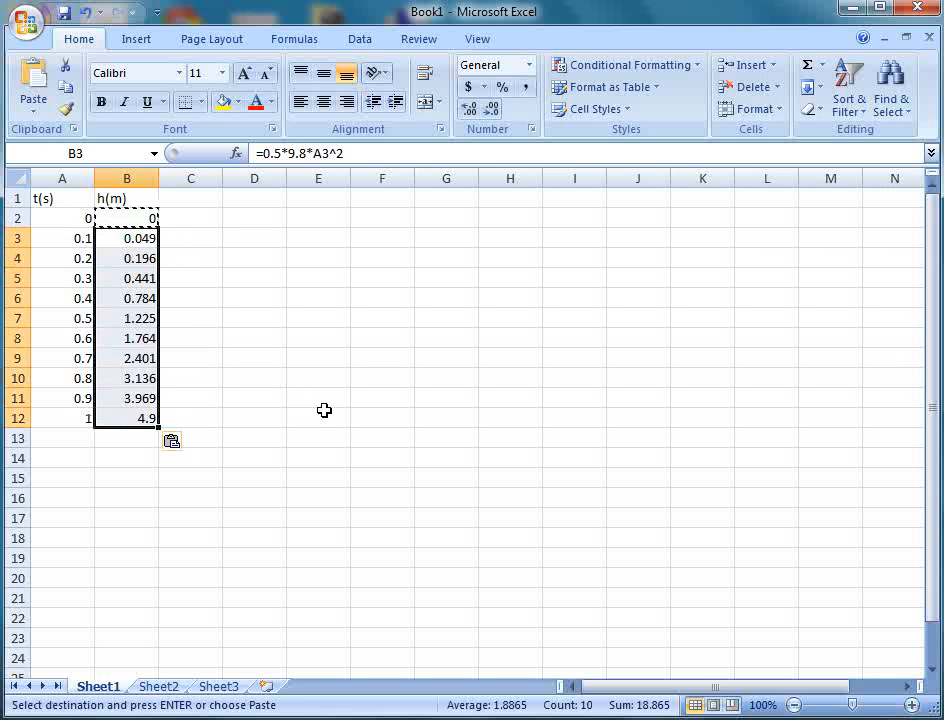
click(341, 444)
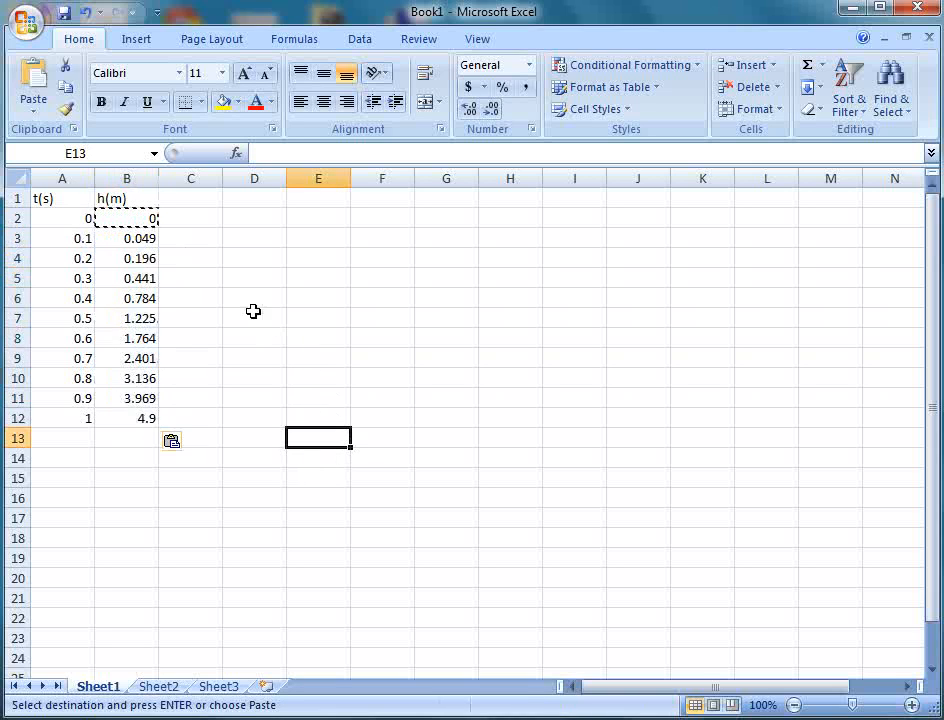
- Insert a scatter chart with straight lines and no markers from the data in A1:B12
drag(57, 196, 130, 413)
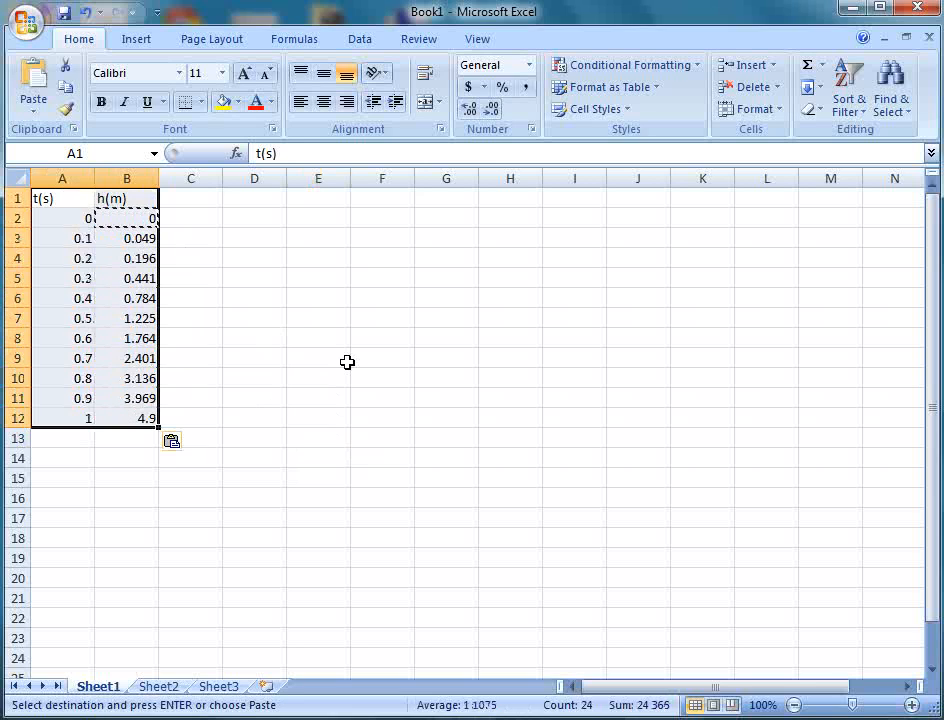
click(139, 42)
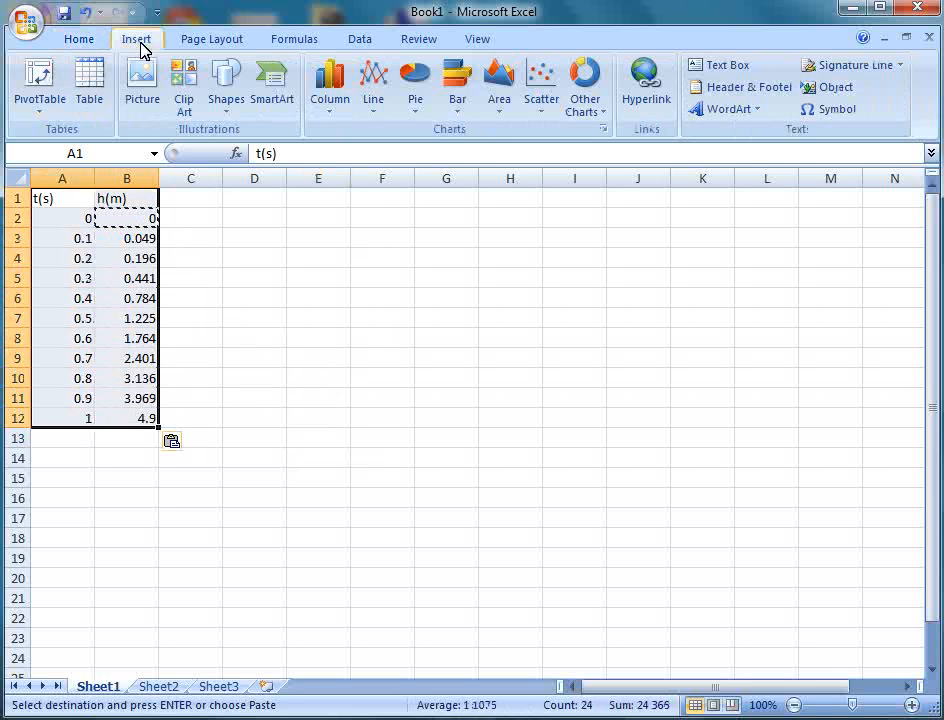
click(540, 117)
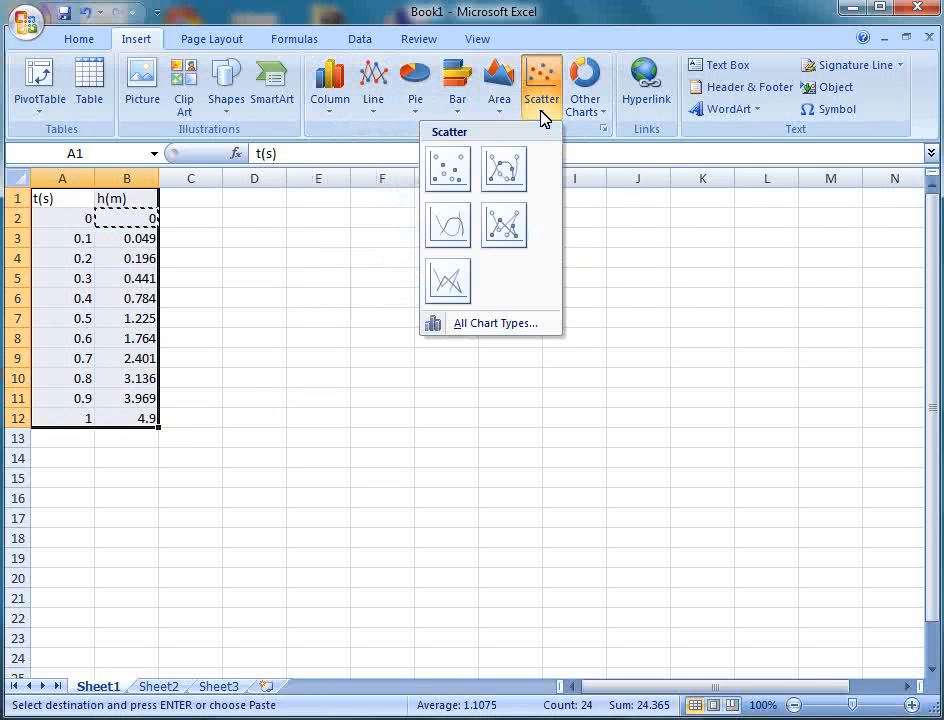
click(457, 292)
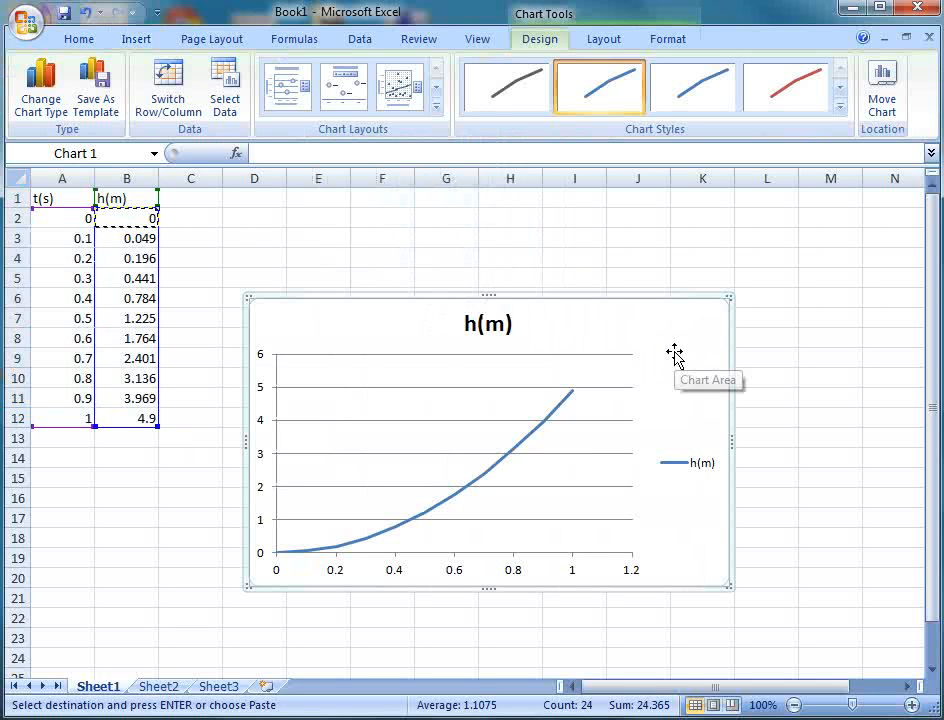
- Move the chart up beside the data table and delete its legend
drag(626, 306, 624, 228)
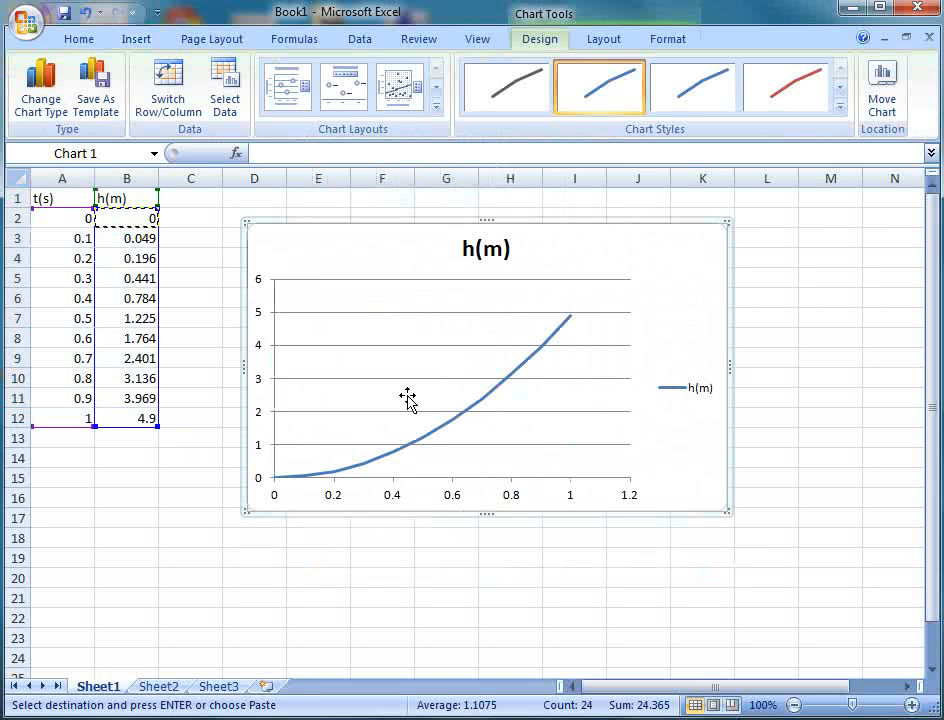
click(690, 398)
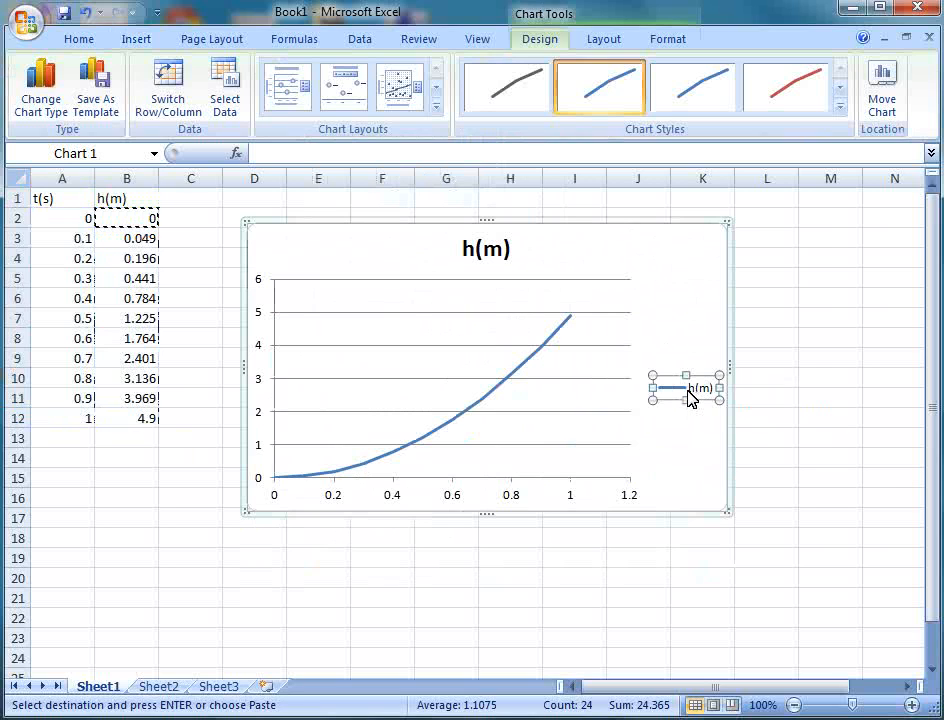
key(Delete)
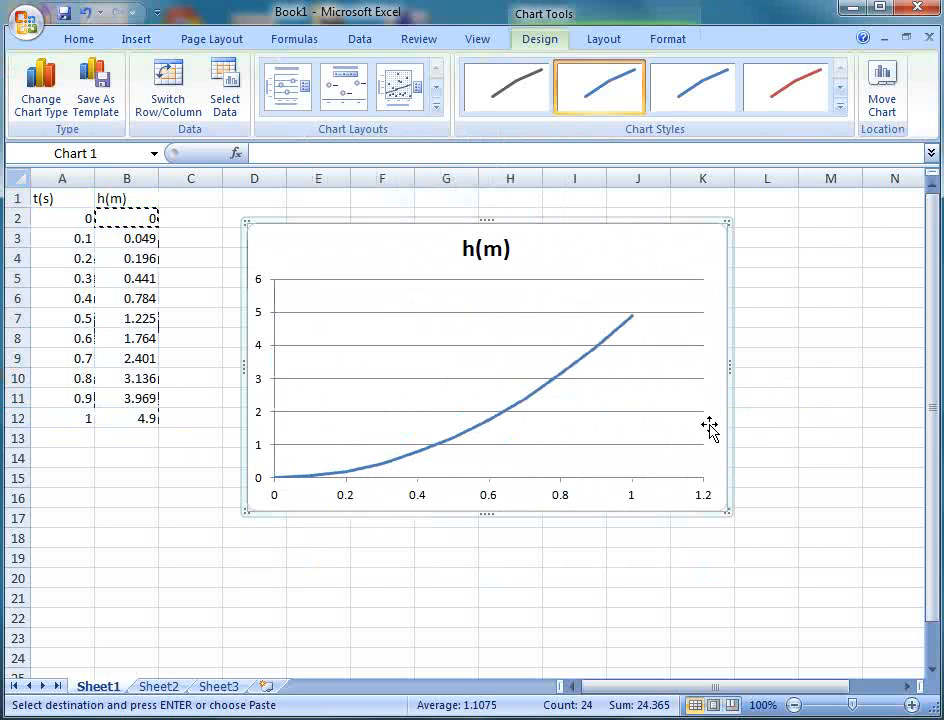
- Add major vertical gridlines to the height chart
click(604, 40)
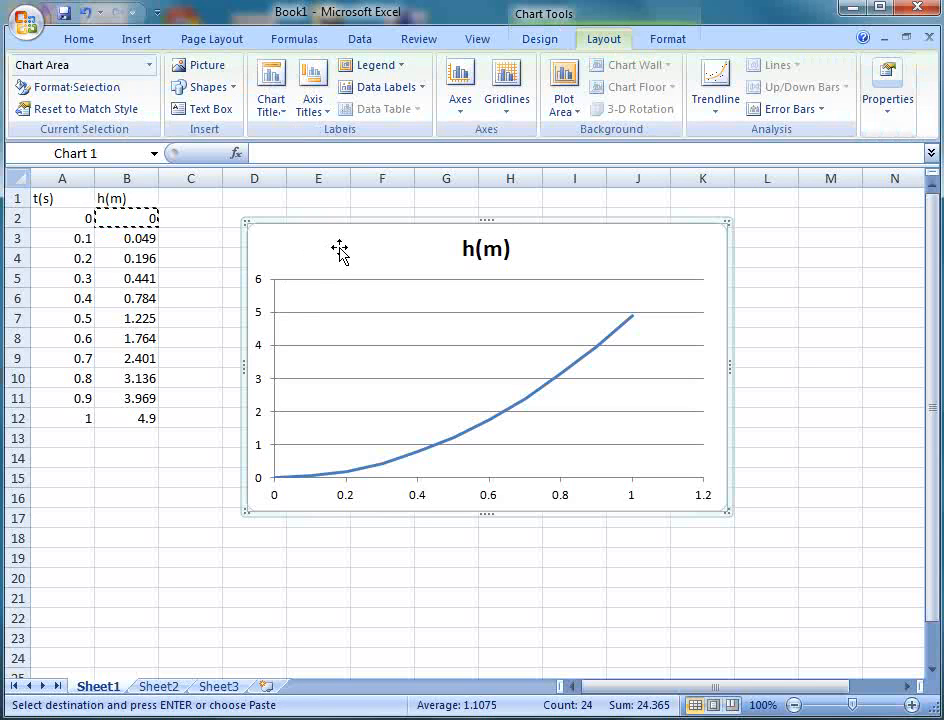
click(540, 46)
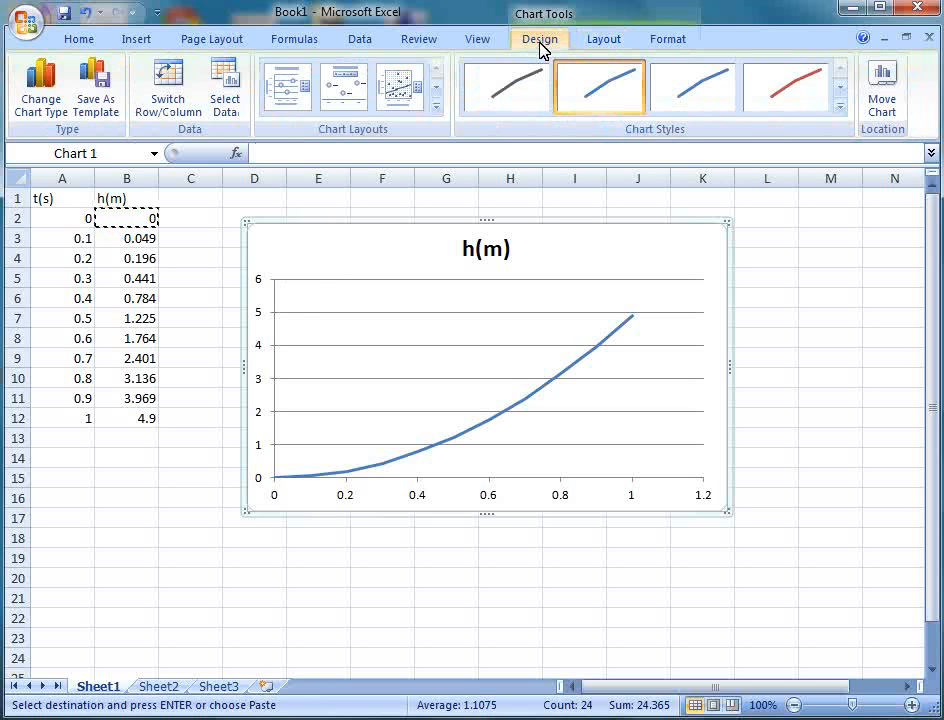
click(598, 44)
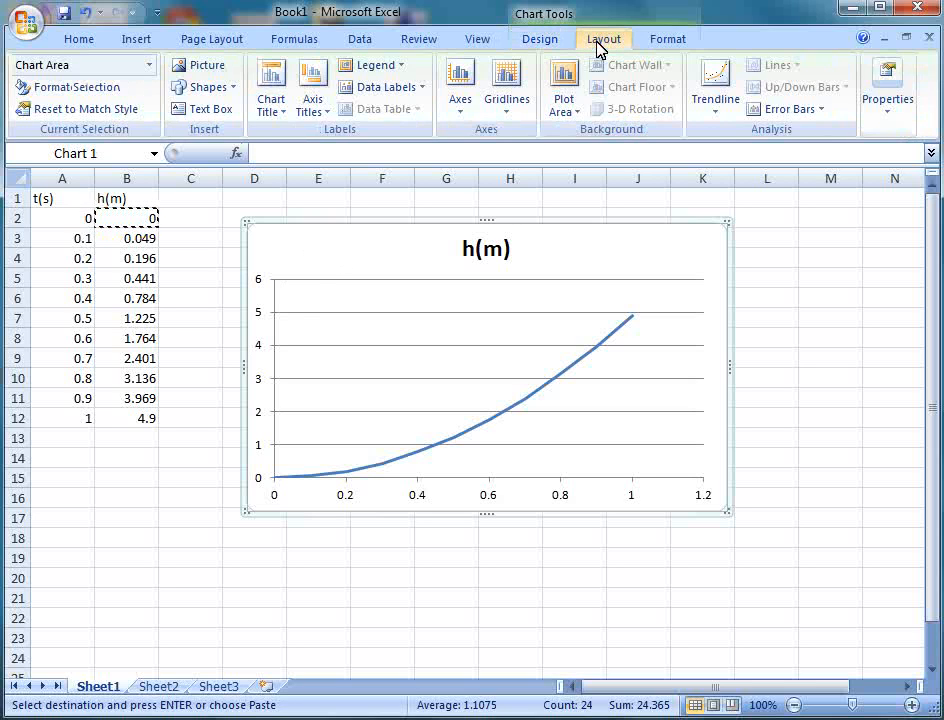
click(512, 118)
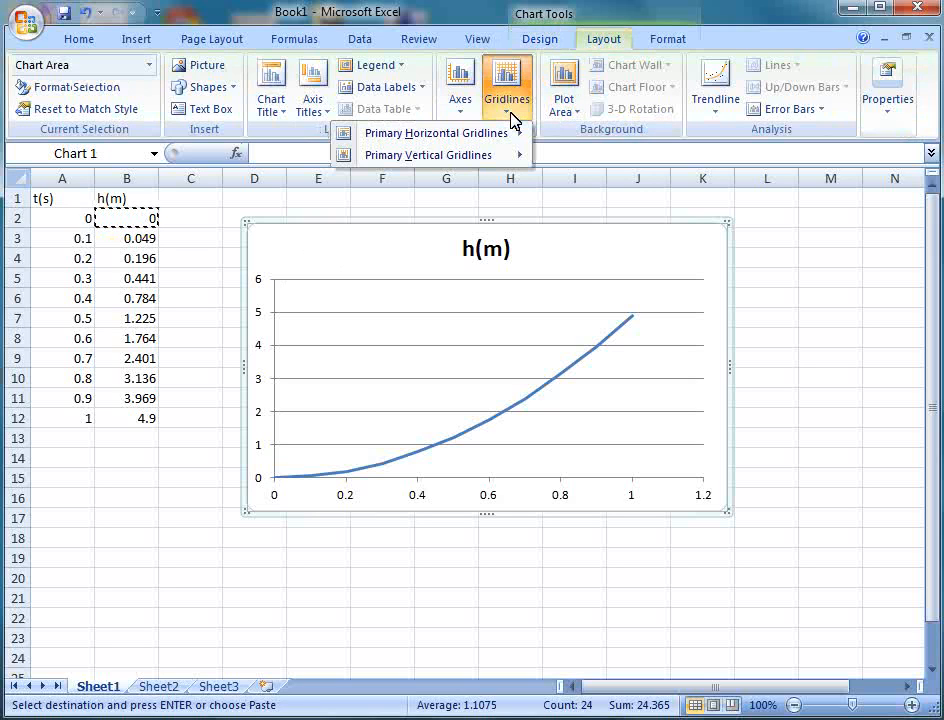
mouse_move(515, 158)
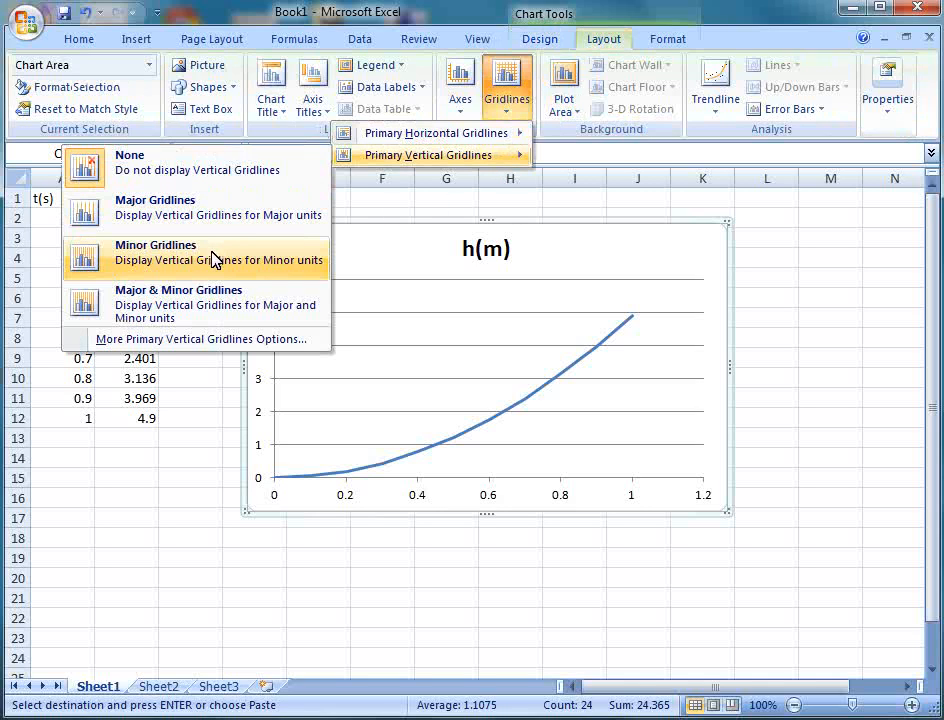
click(215, 215)
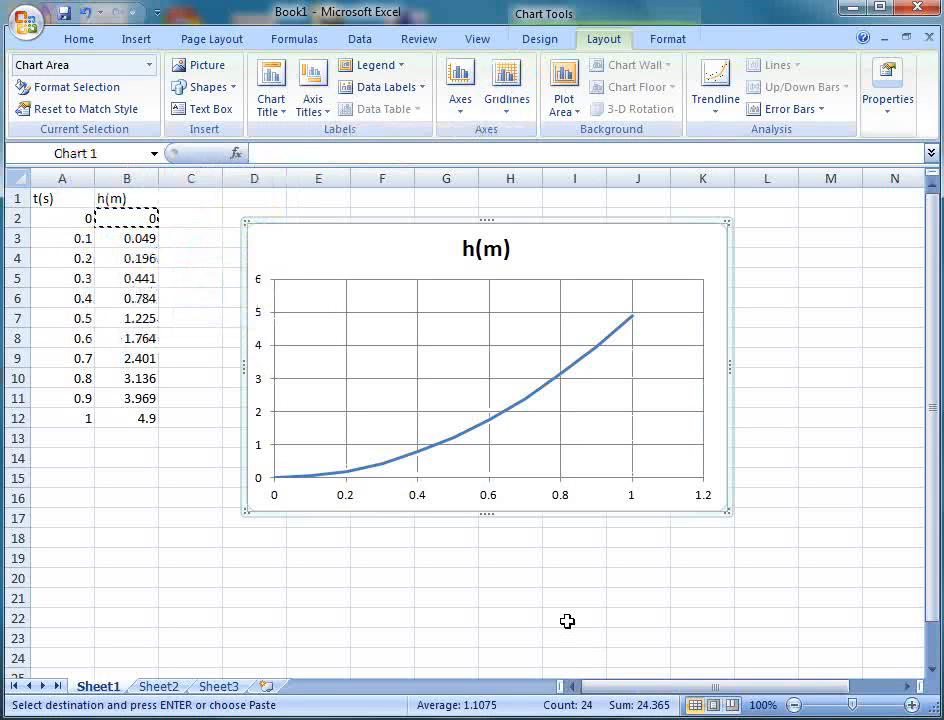
- Set the chart's primary horizontal axis to display with the default order and labels
click(462, 112)
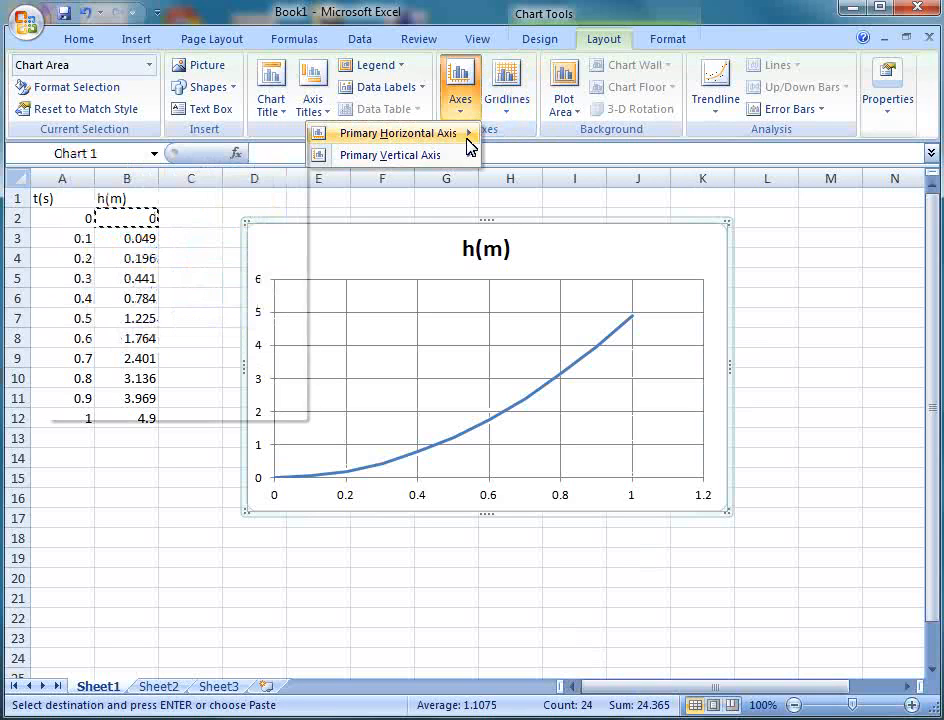
mouse_move(466, 136)
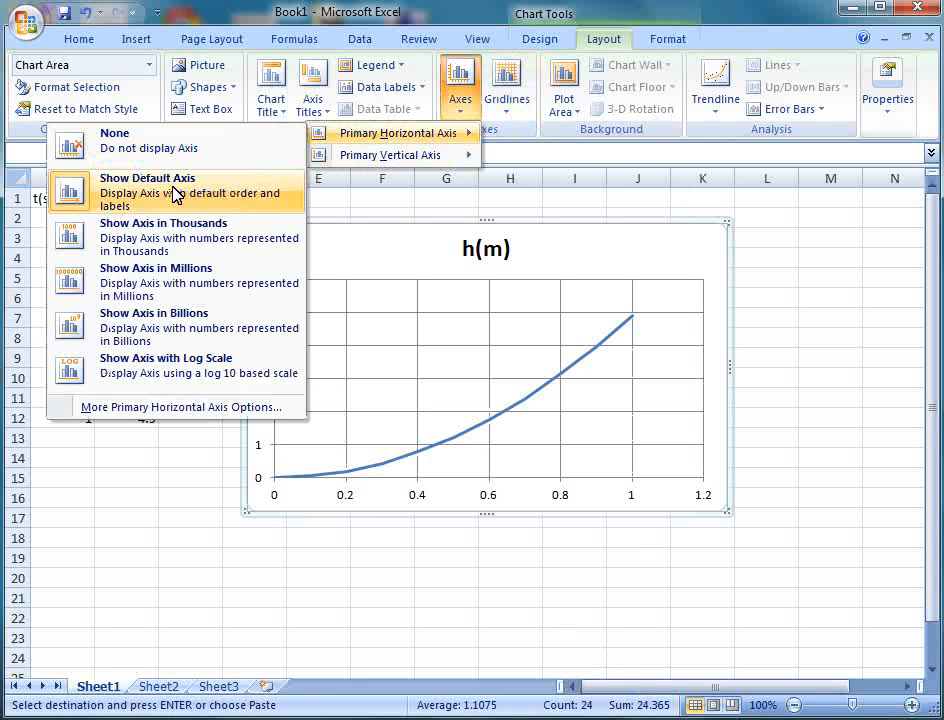
click(176, 193)
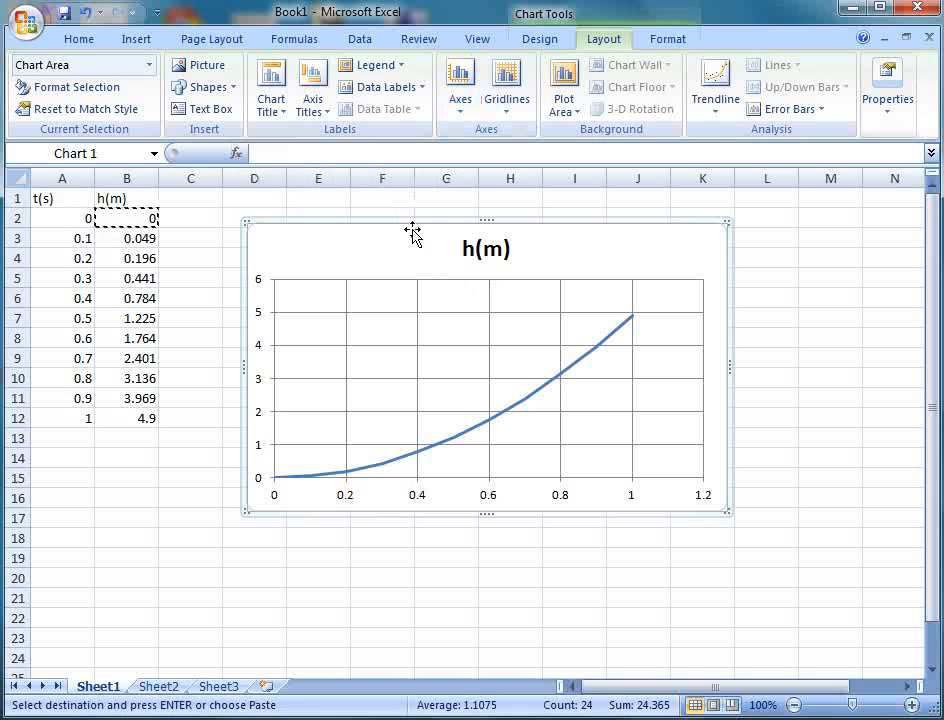
- Add a title below the chart's horizontal axis reading "t (s)"
click(325, 118)
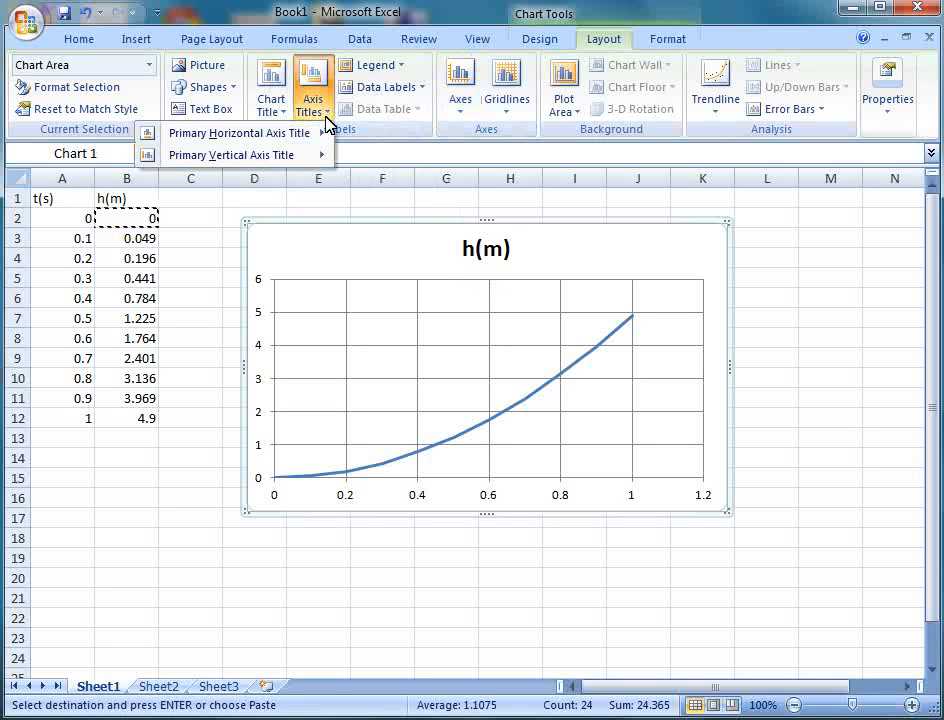
mouse_move(323, 135)
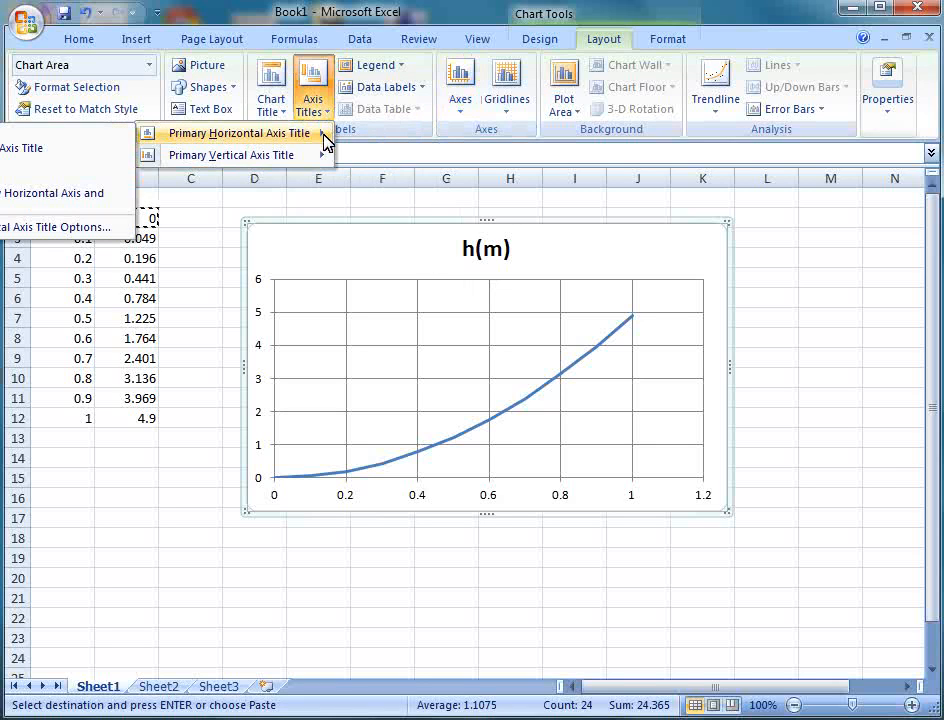
click(91, 210)
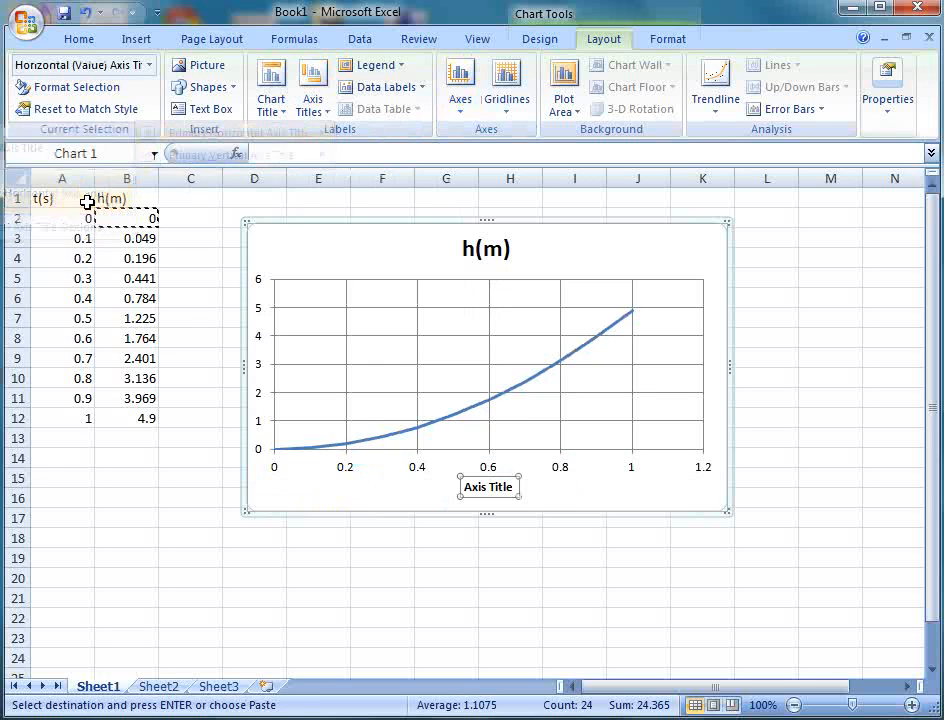
click(506, 487)
drag(513, 487, 463, 487)
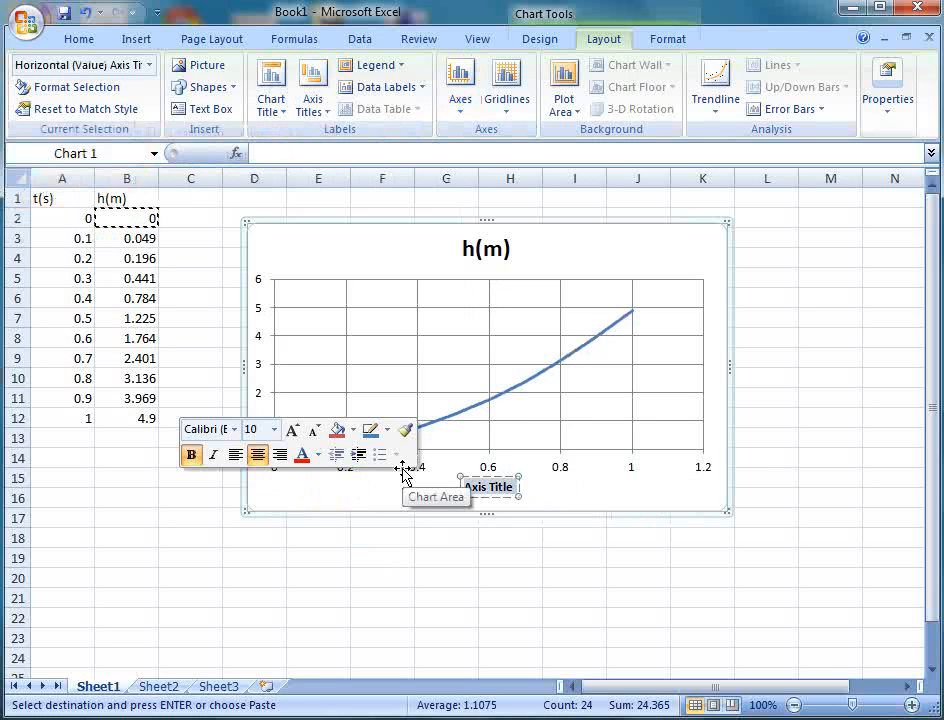
text(t)
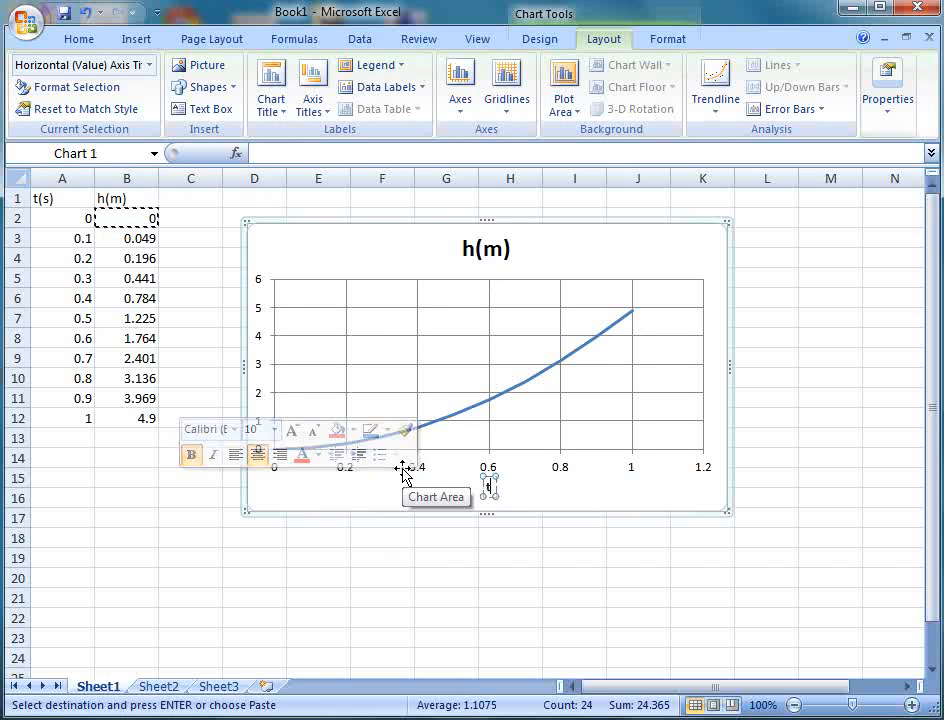
text(9s)
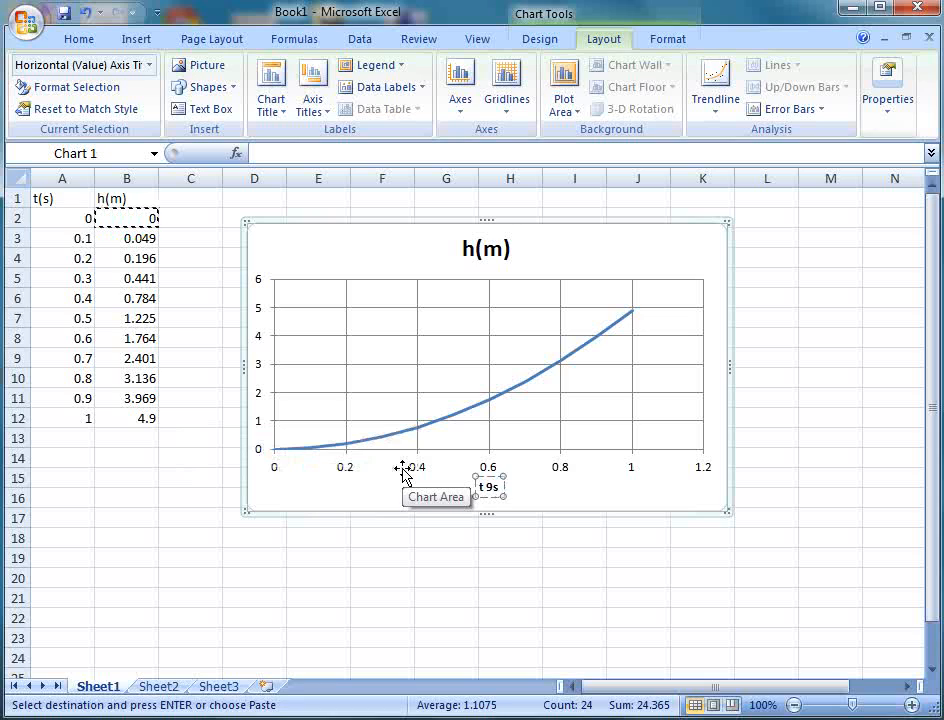
key(BackSpace)
key(BackSpace)
text((s)
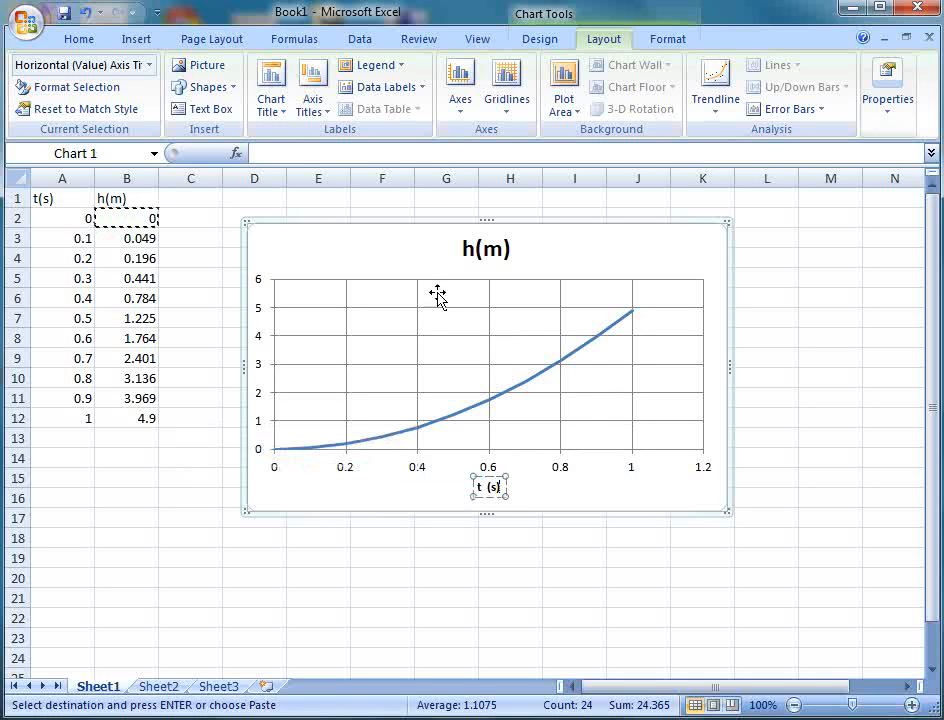
click(360, 256)
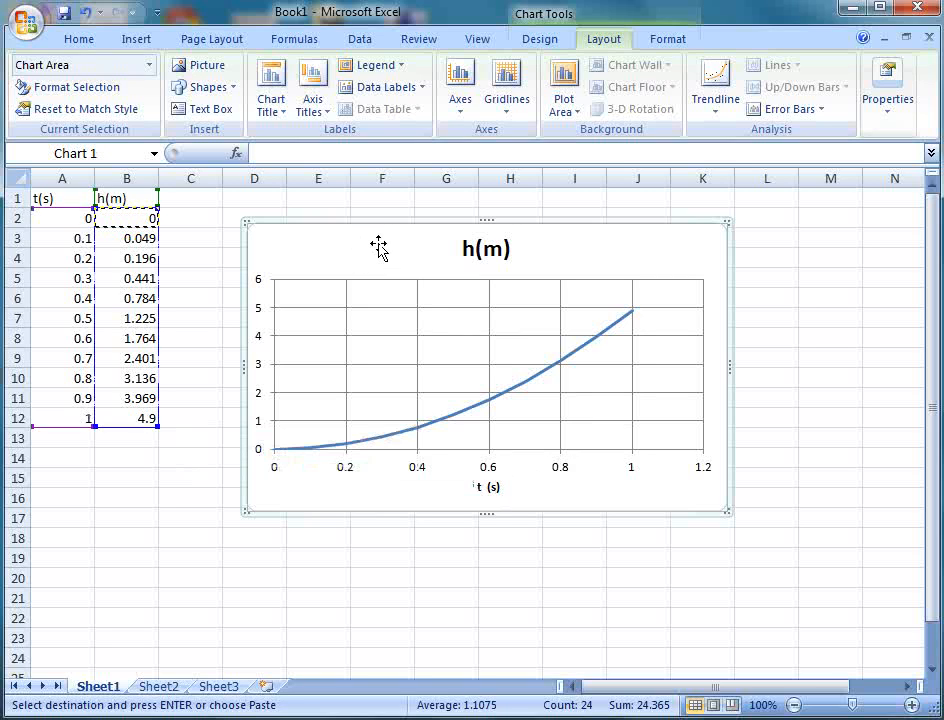
- Add a rotated title to the chart's vertical axis reading "h (m)"
click(283, 118)
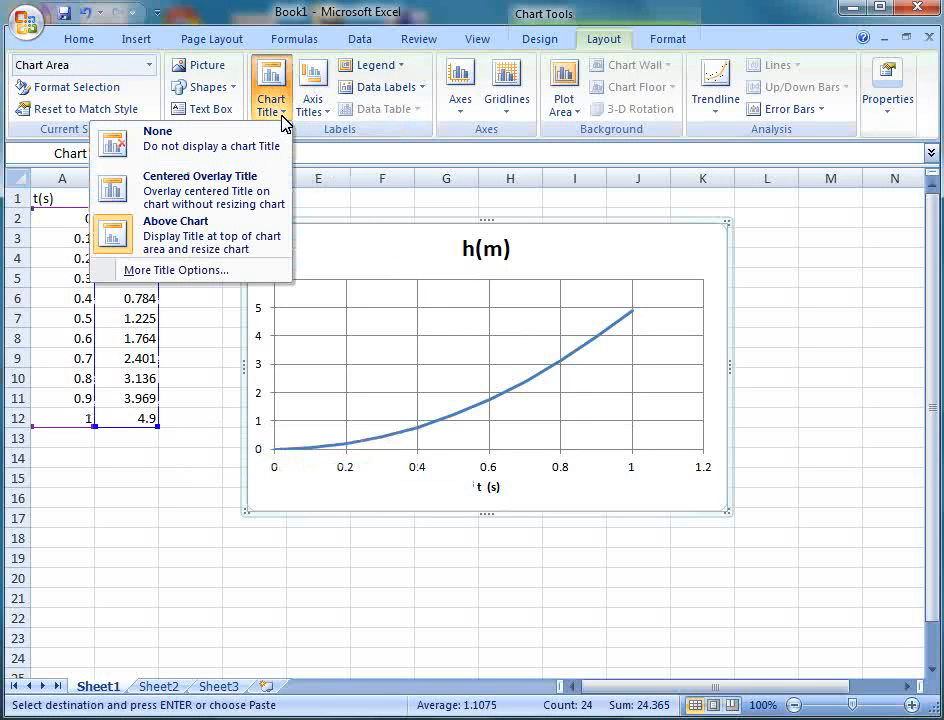
click(317, 119)
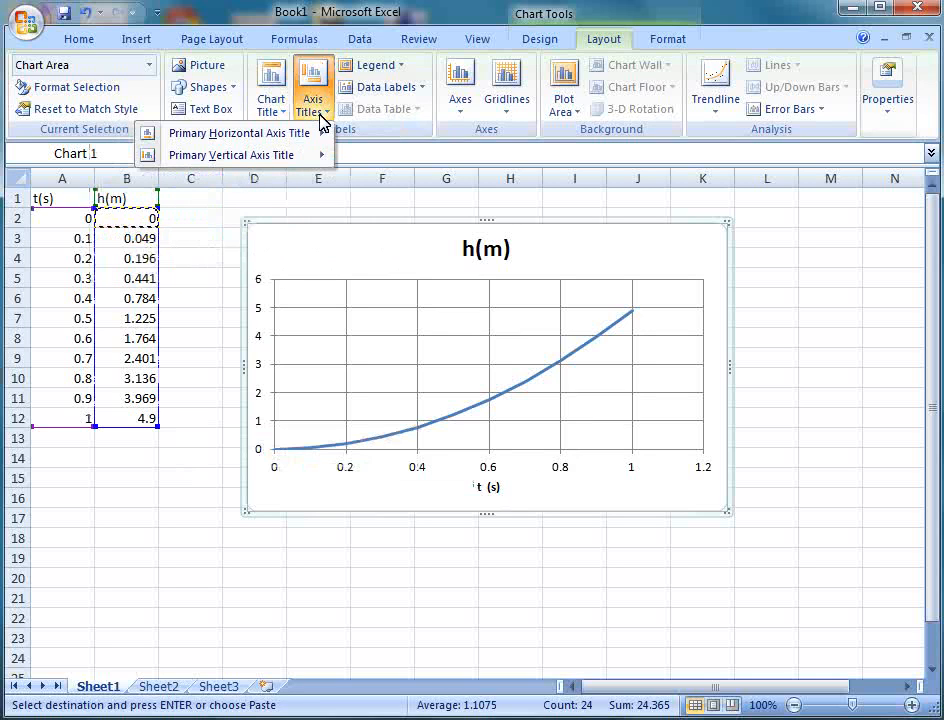
mouse_move(316, 158)
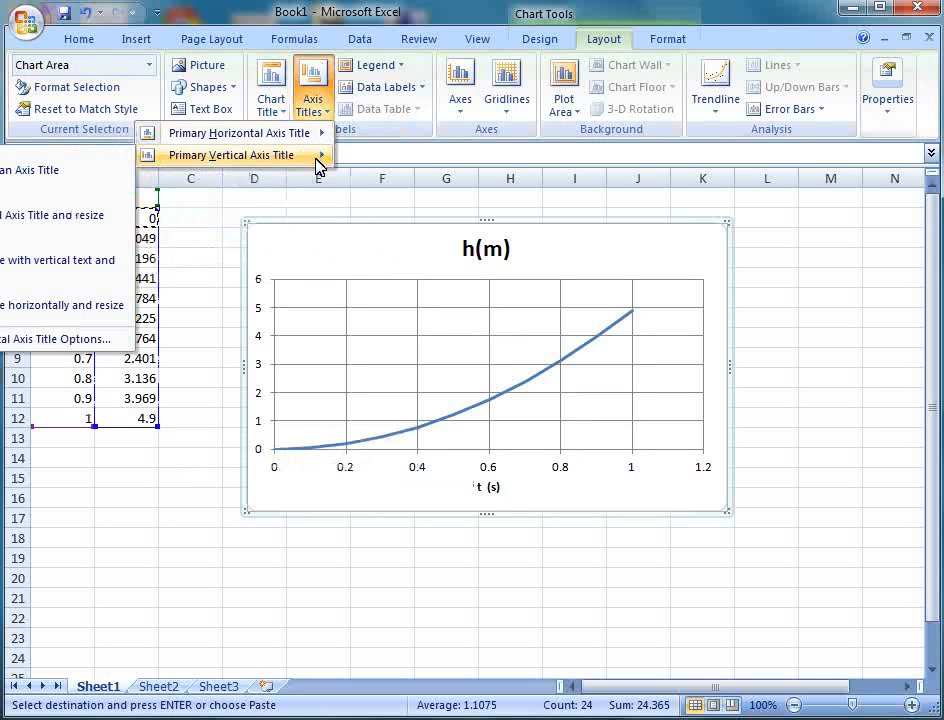
click(1, 225)
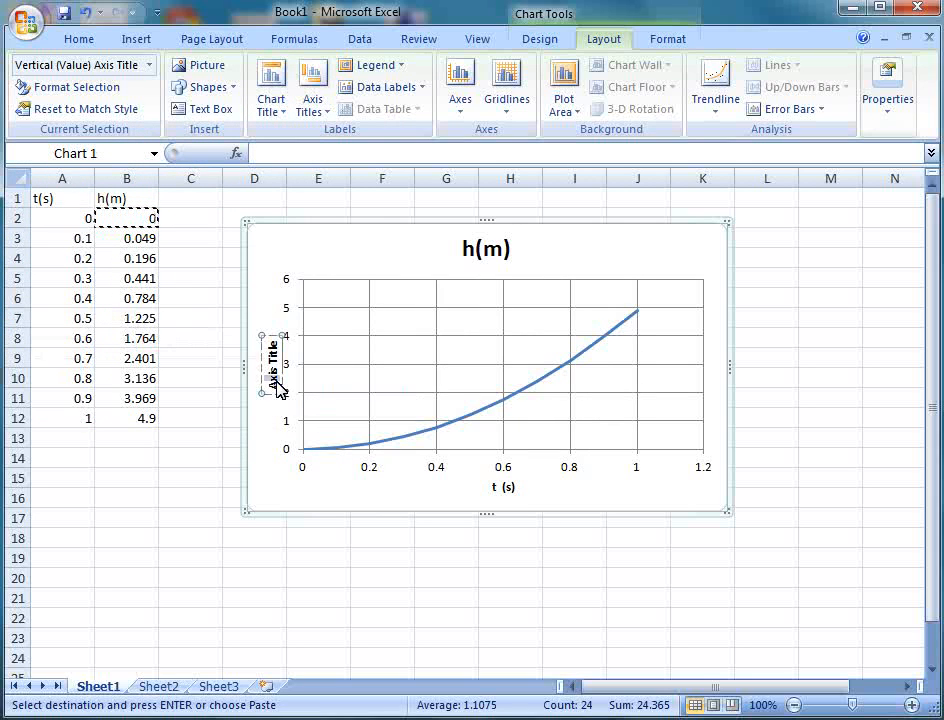
drag(282, 391, 286, 346)
key(BackSpace)
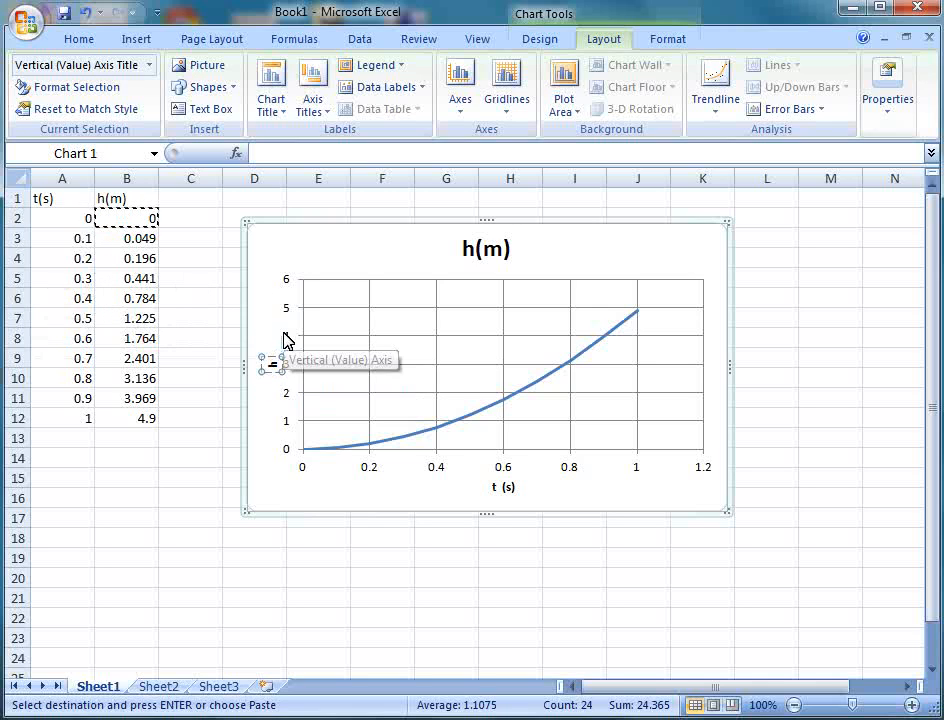
text(h (m)
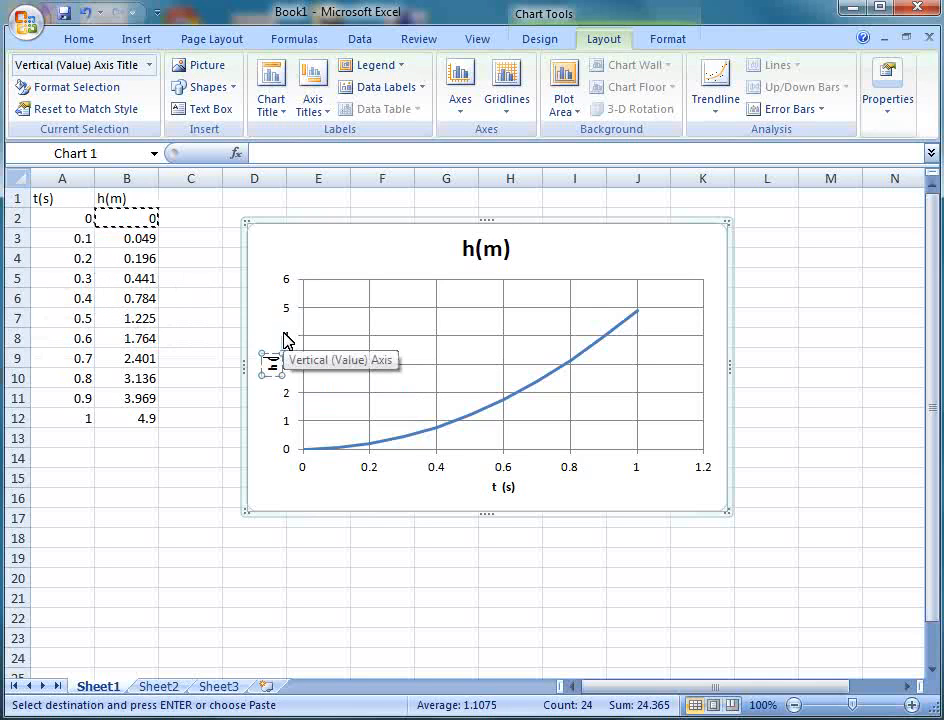
text())
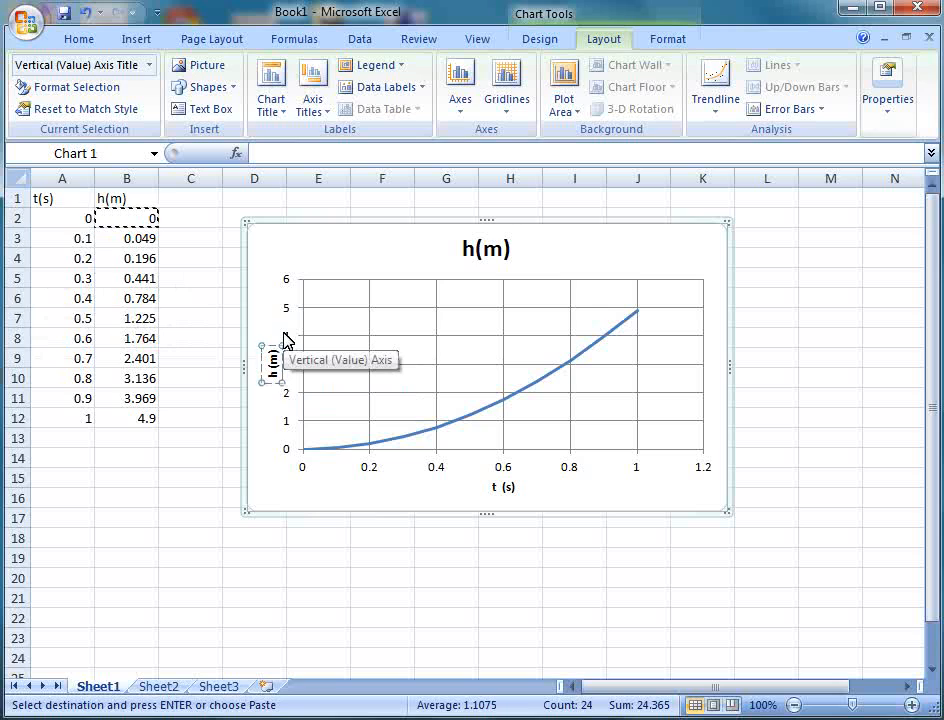
- Replace the chart title with "Height in m versus Time in s"
click(502, 262)
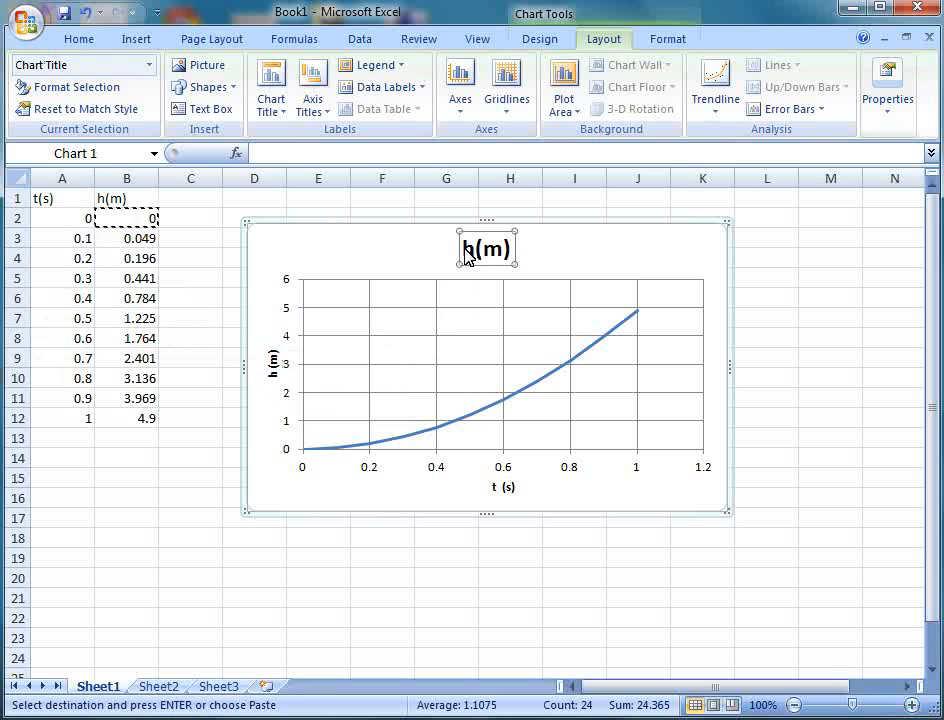
click(511, 252)
drag(511, 252, 461, 250)
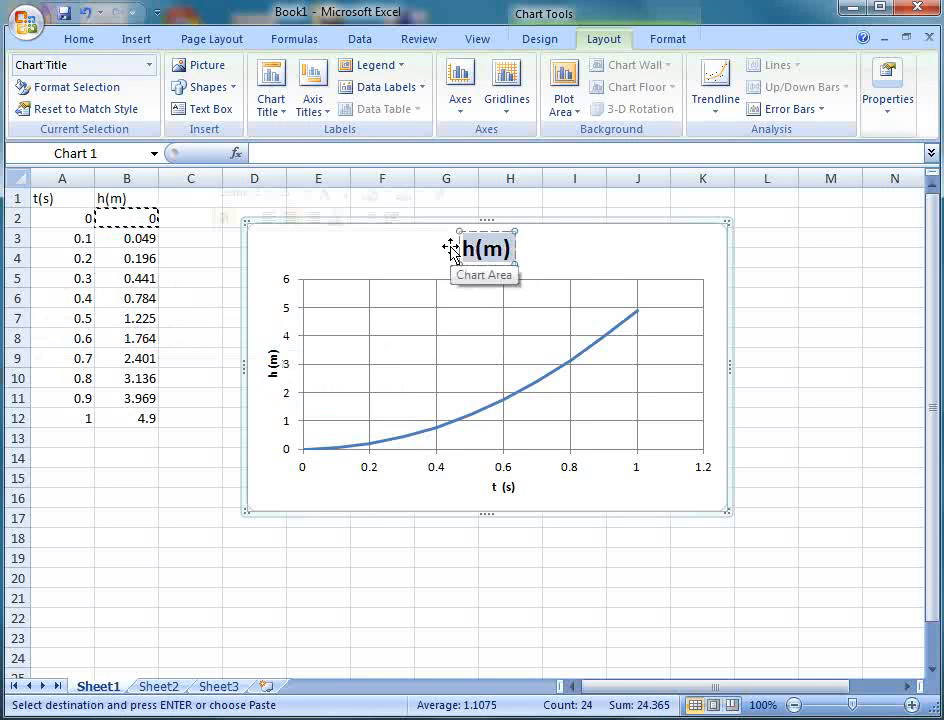
text(Heigh)
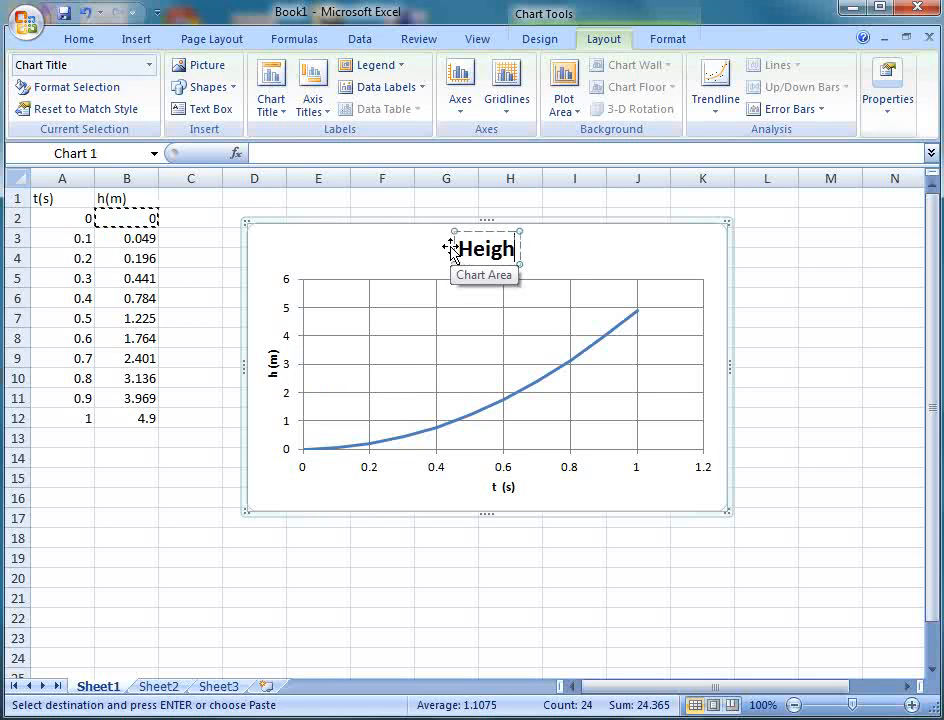
text(t in)
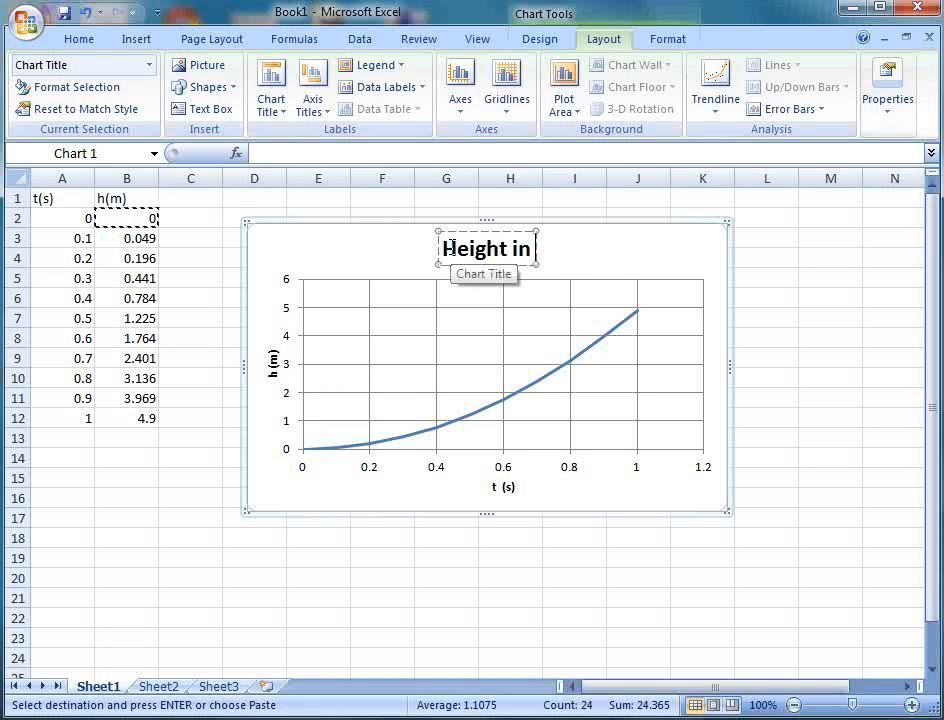
text( m ver)
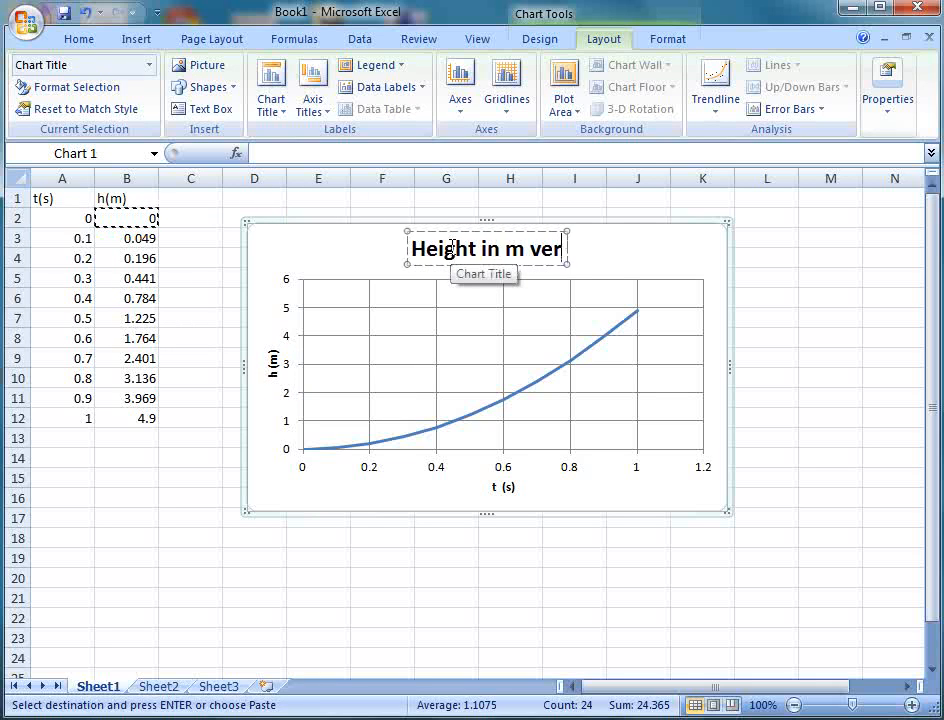
text(sus)
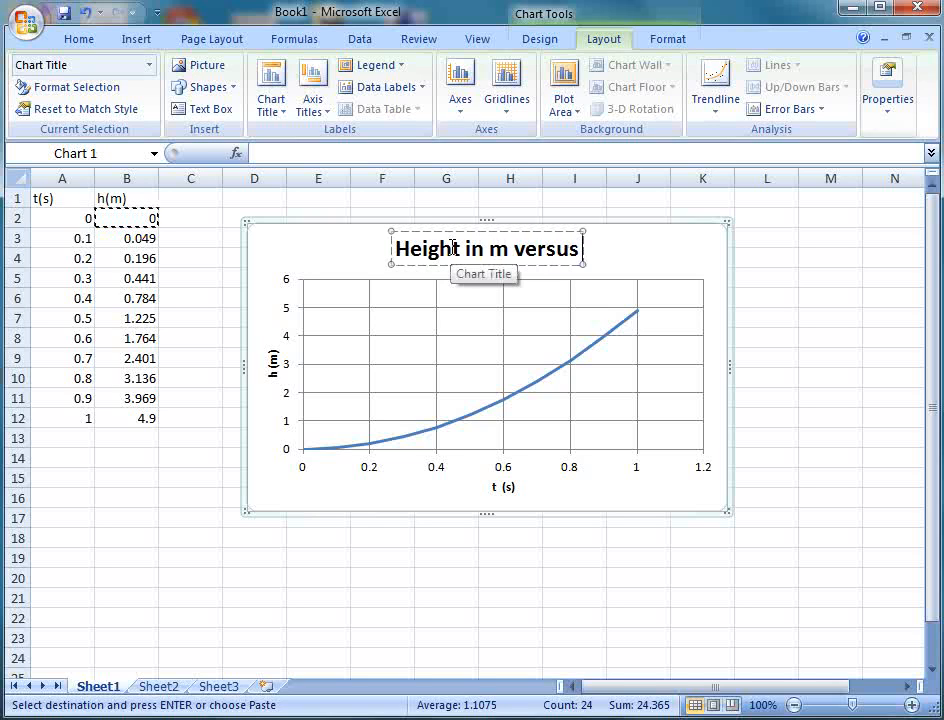
text( t)
key(BackSpace)
text(YTim)
key(BackSpace)
key(BackSpace)
key(BackSpace)
key(BackSpace)
key(BackSpace)
text(Time in se)
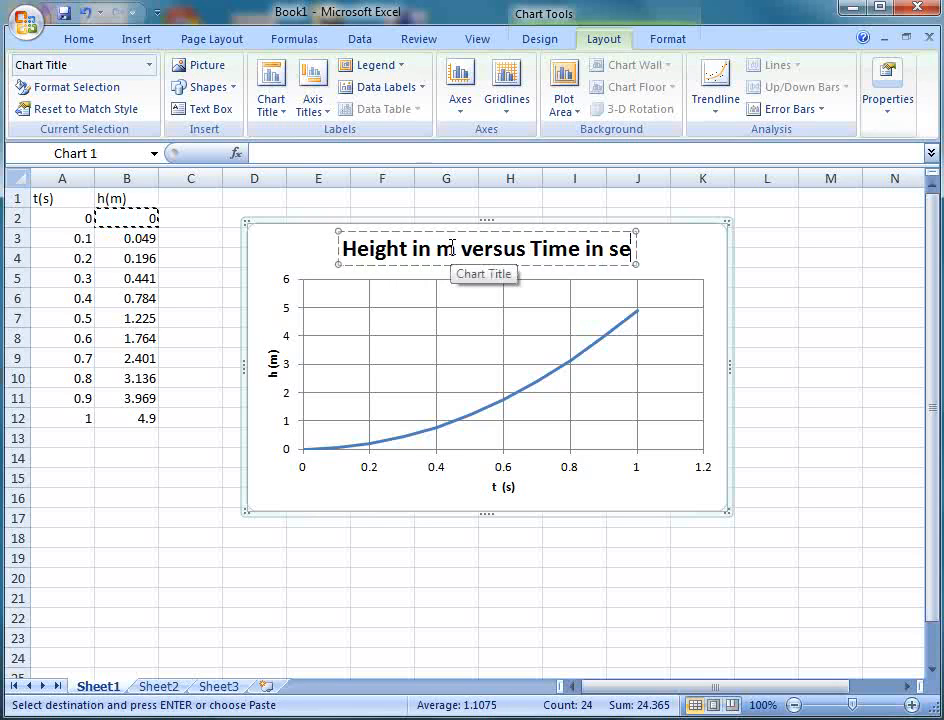
key(BackSpace)
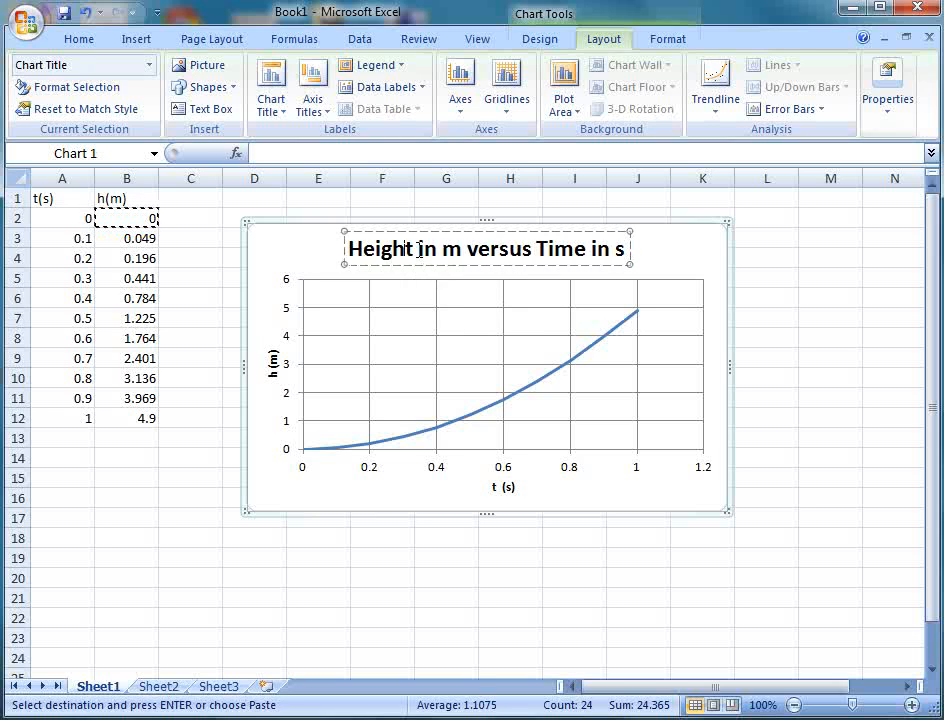
- Insert the variable letters h after Height and t after Time so the chart title reads "Height h in m versus Time t in s"
text(h)
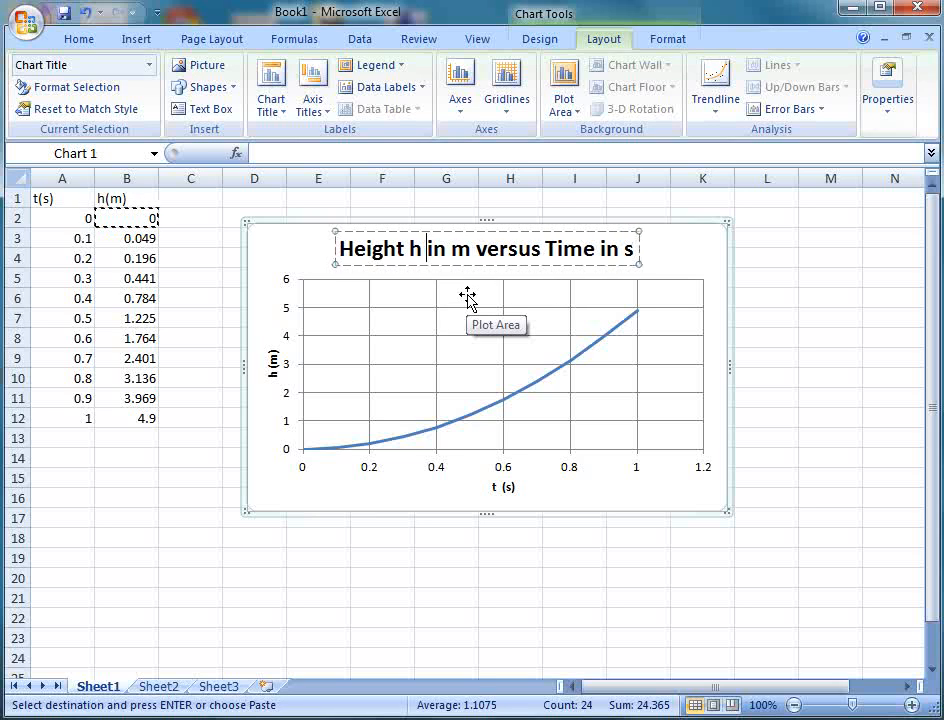
click(598, 252)
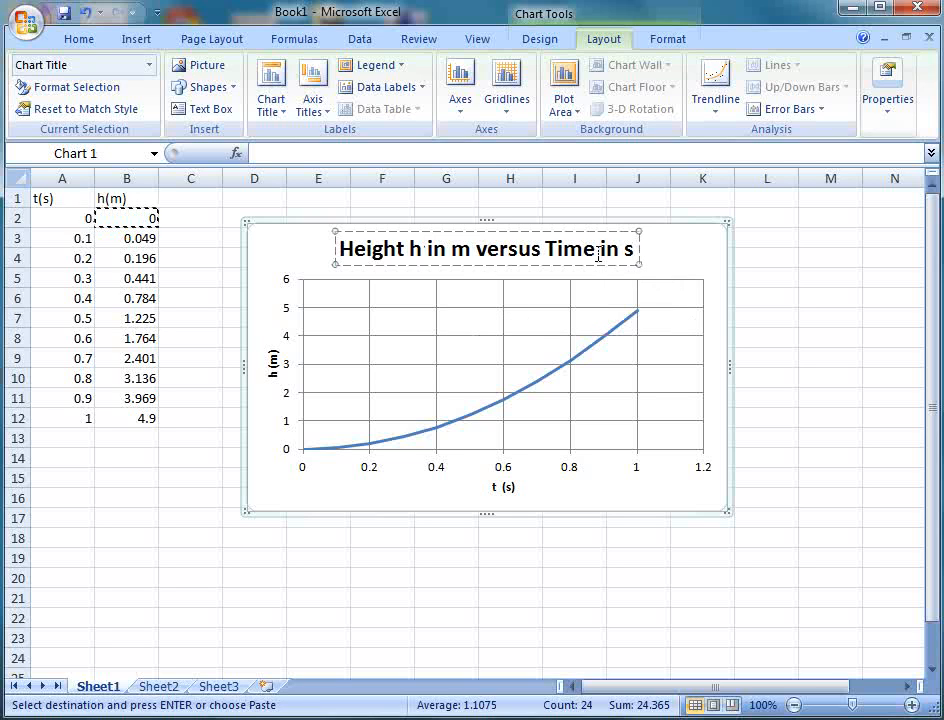
text(t)
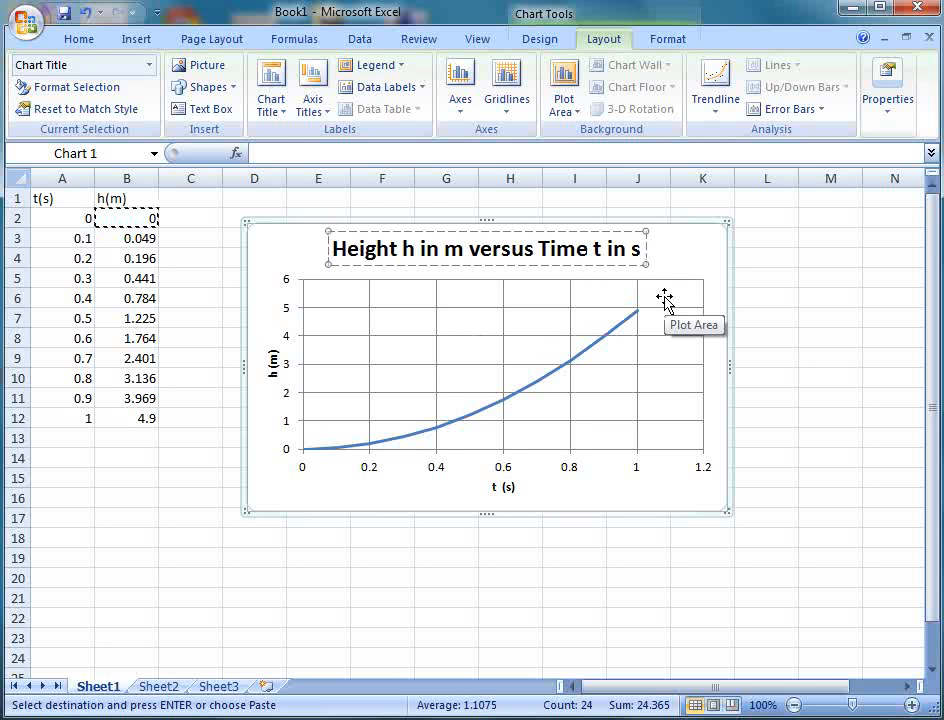
- Deselect the finished chart and launch Microsoft Word with a new blank document
click(850, 352)
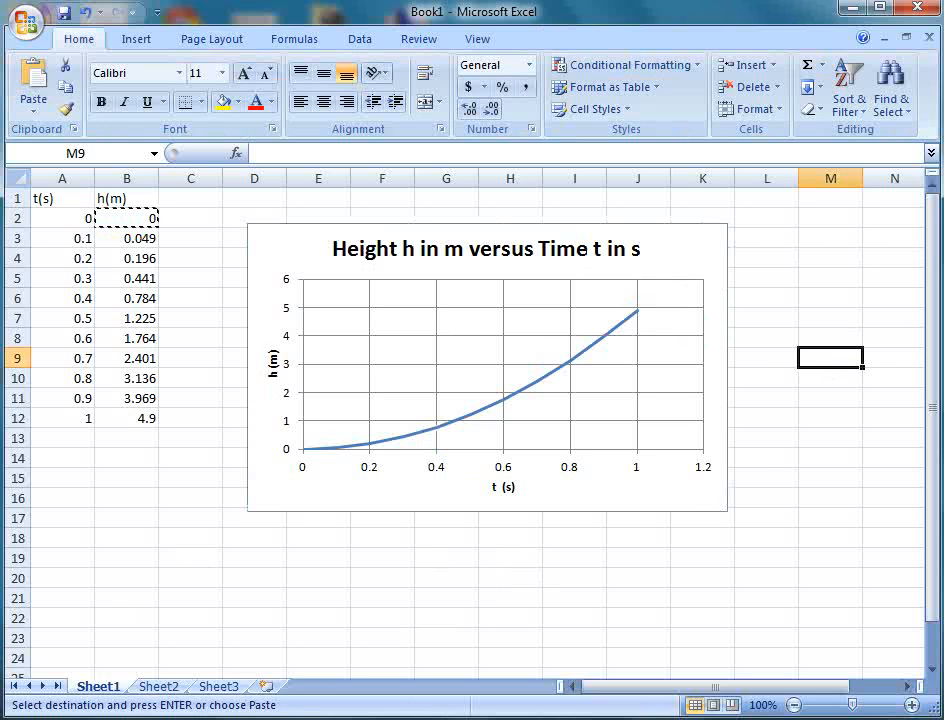
click(2, 718)
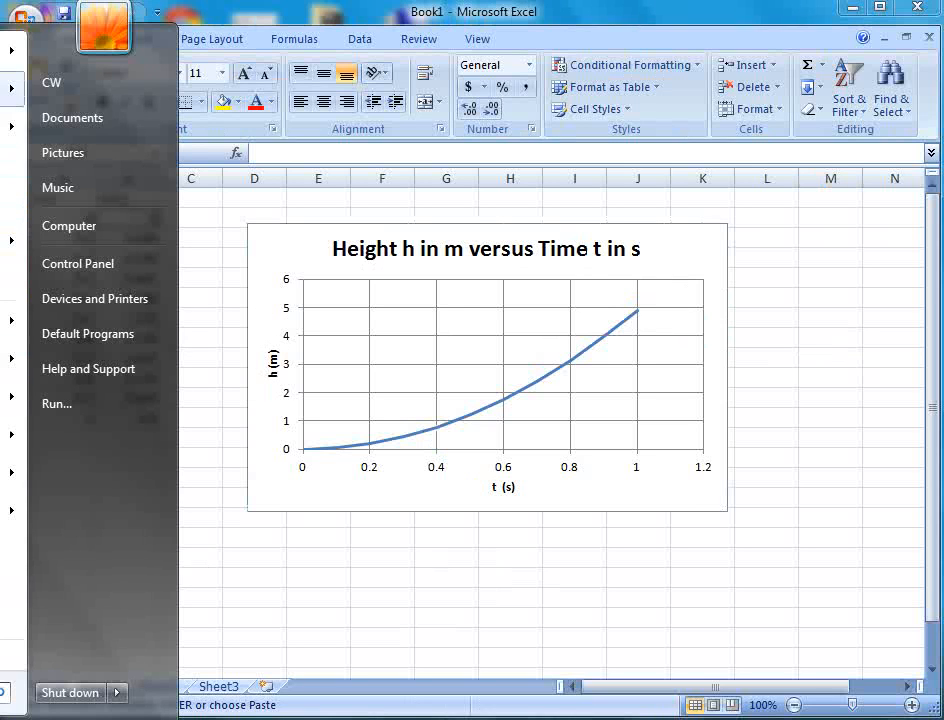
mouse_move(9, 45)
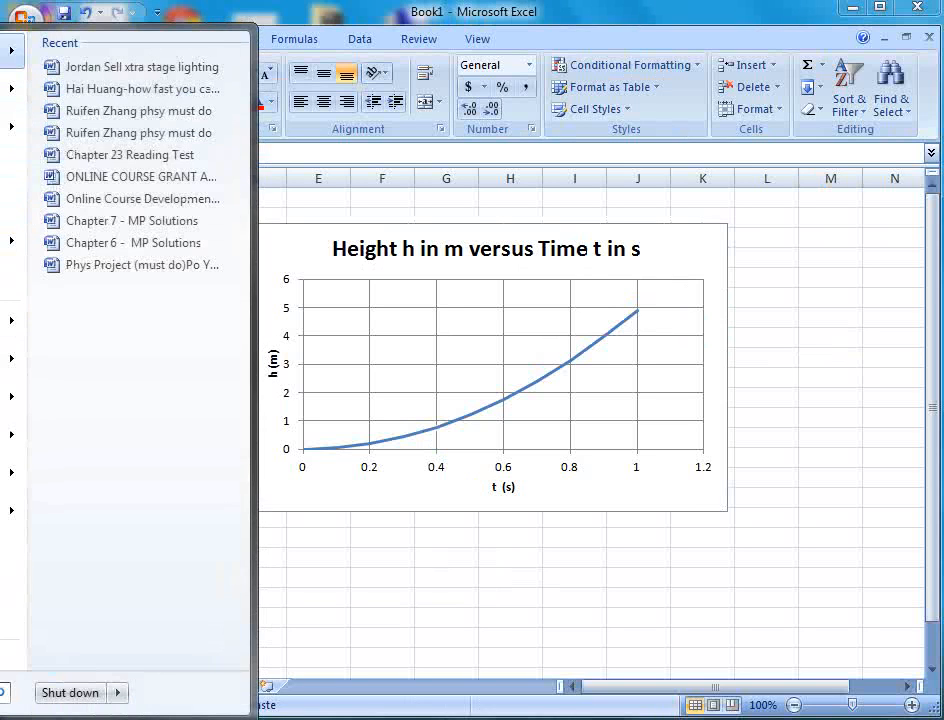
click(8, 50)
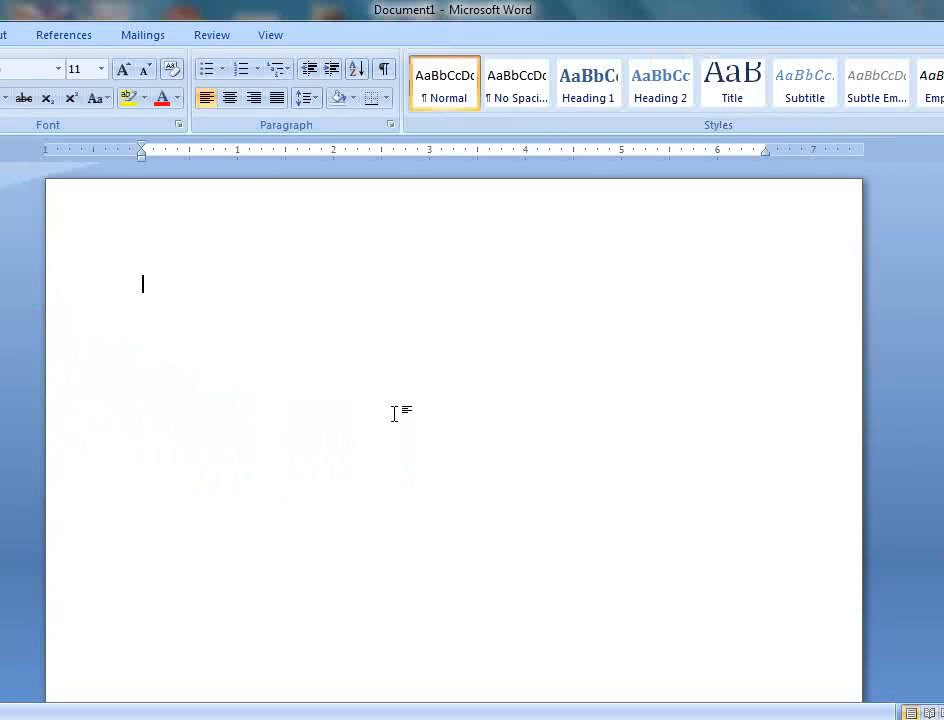
- Return to the Excel workbook and copy the entire height versus time chart
key(alt+Tab)
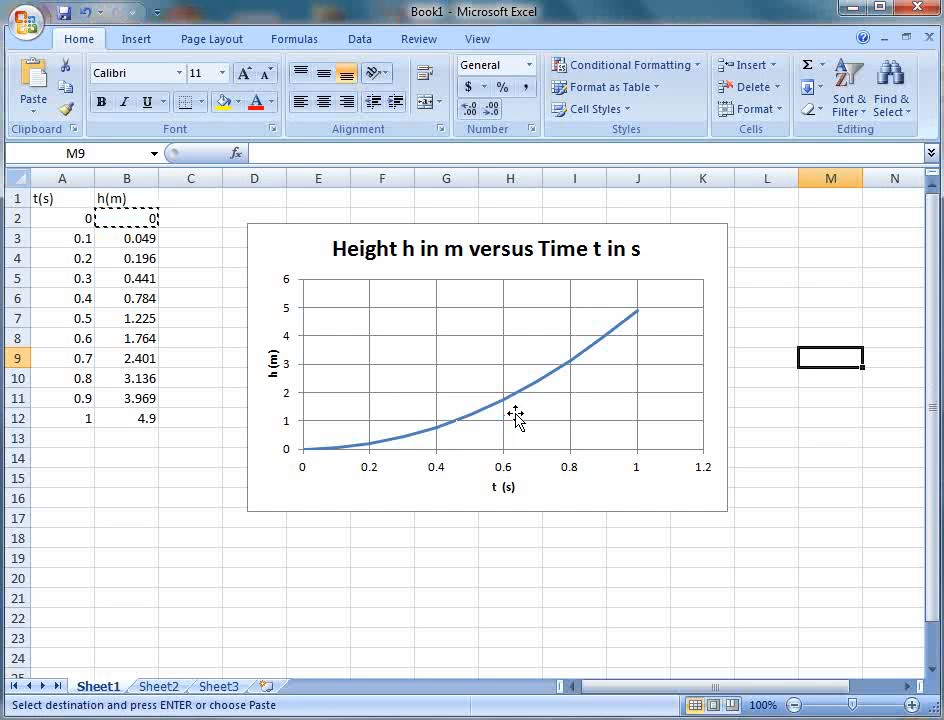
key(alt+Tab)
key(alt+Tab)
click(276, 249)
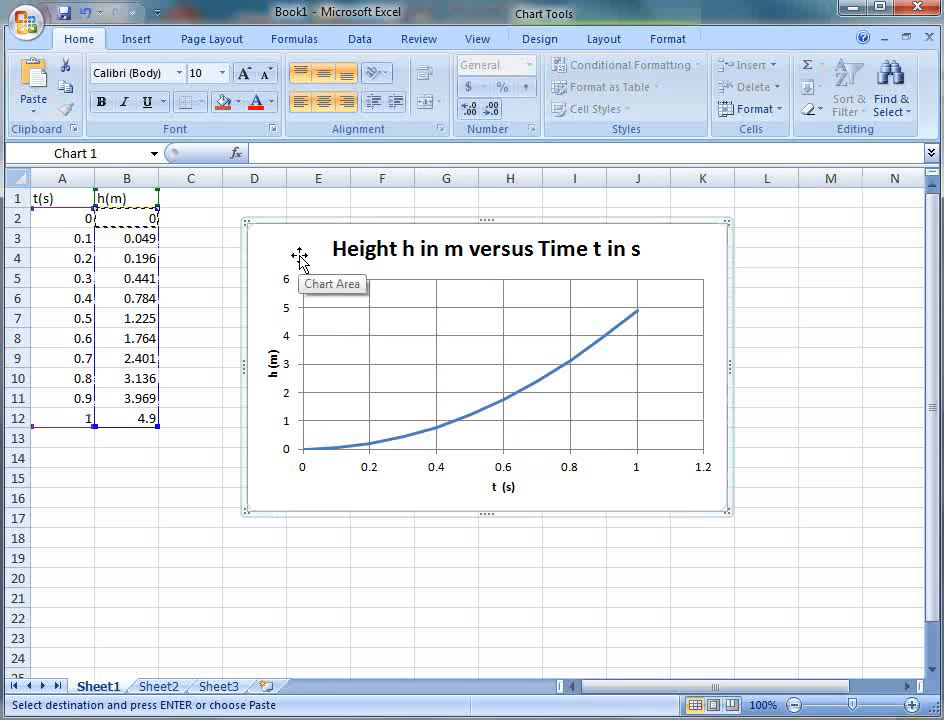
key(ctrl+c)
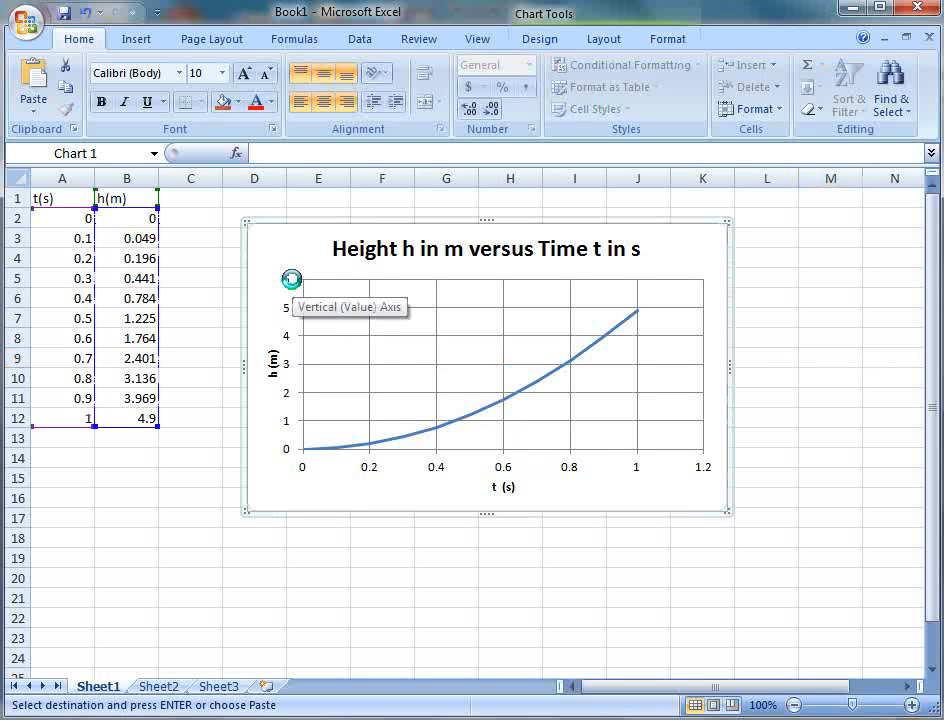
- Switch to the blank Word document and insert the copied chart with Paste Special as a Bitmap
key(alt+Tab)
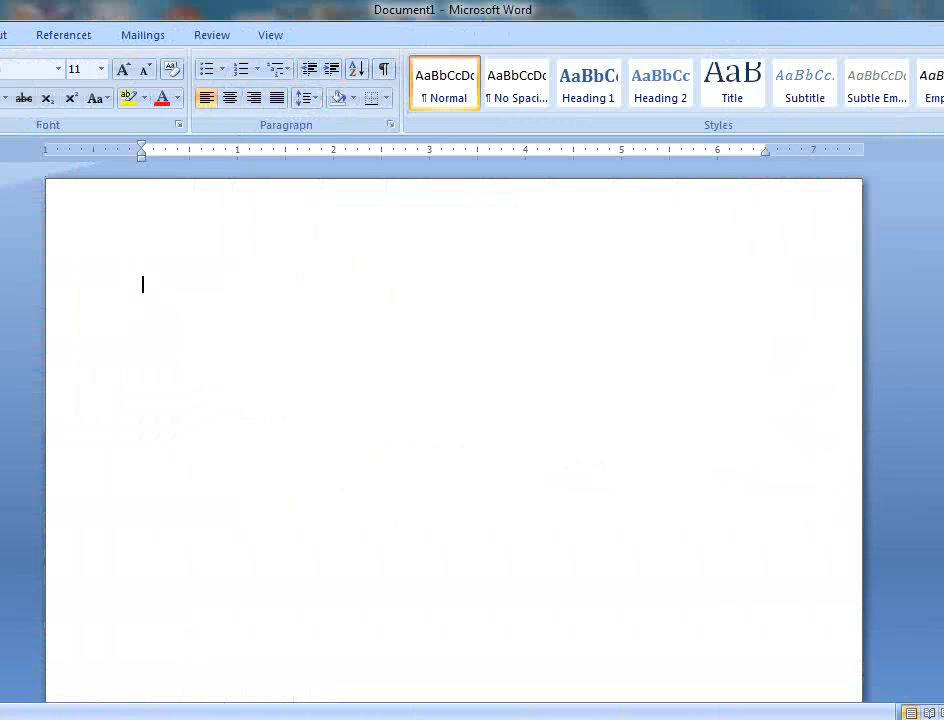
key(ctrl+alt+v)
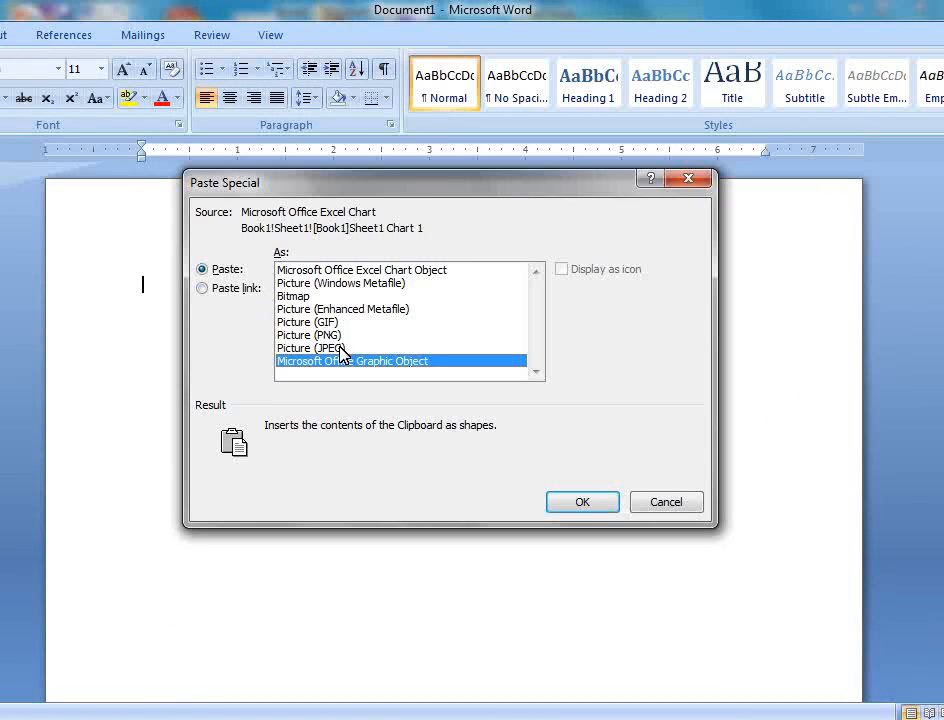
click(295, 296)
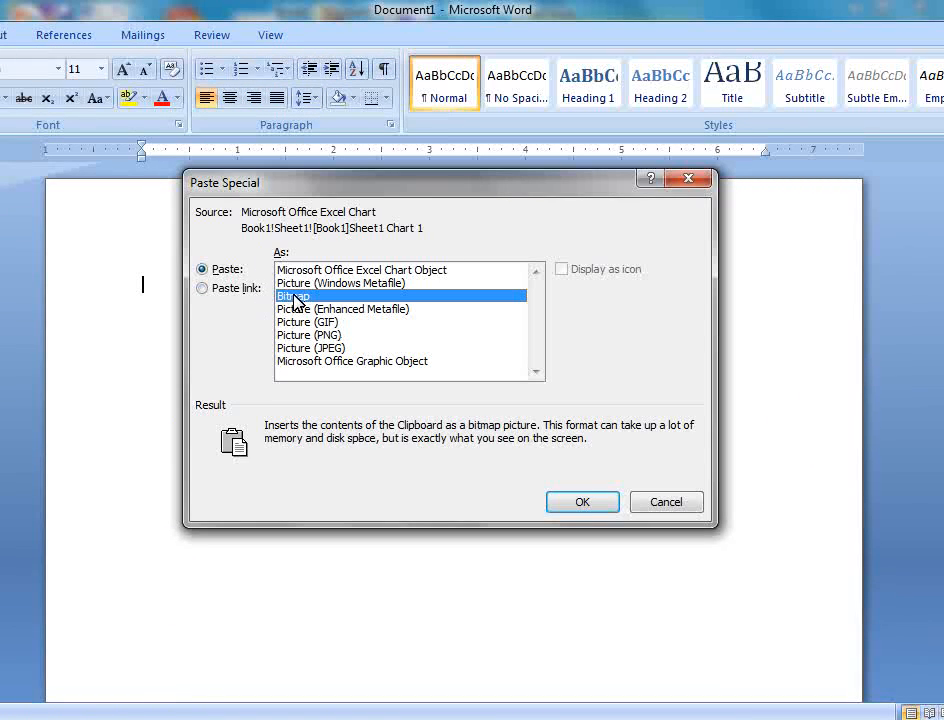
click(590, 505)
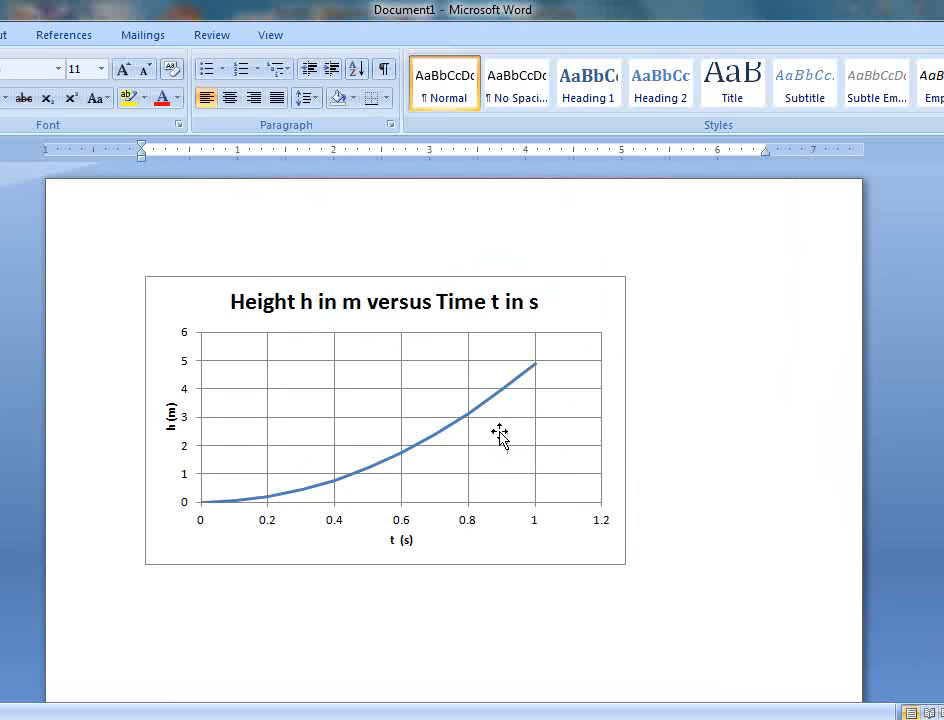